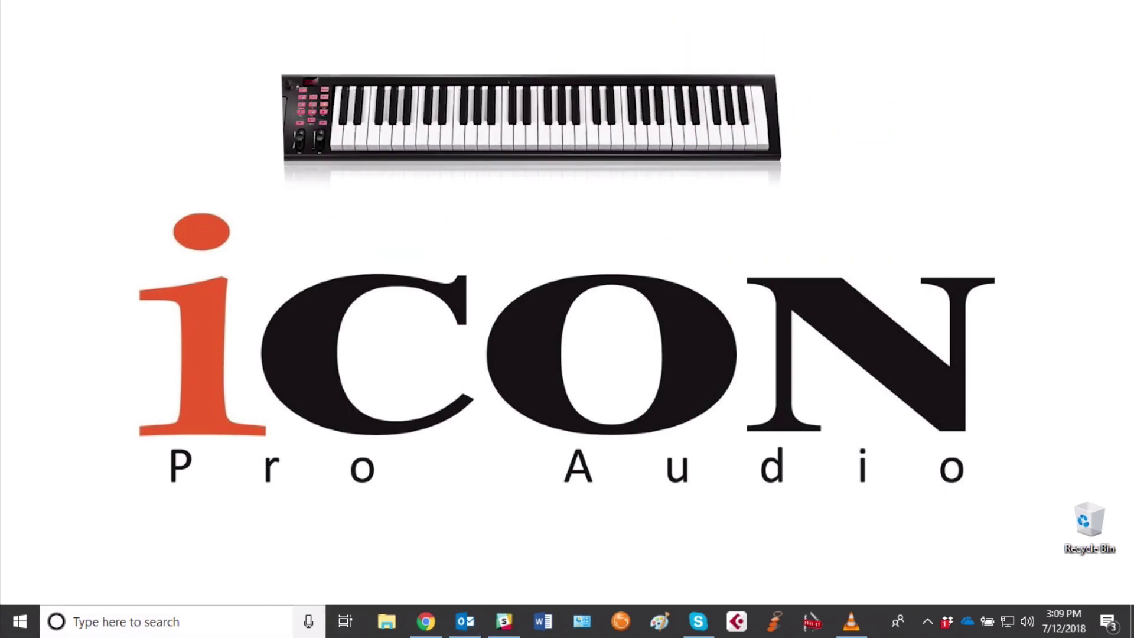
Step: Open Devices and Printers in the Control Panel to check which iCON keyboard version is connected
key(super+s)
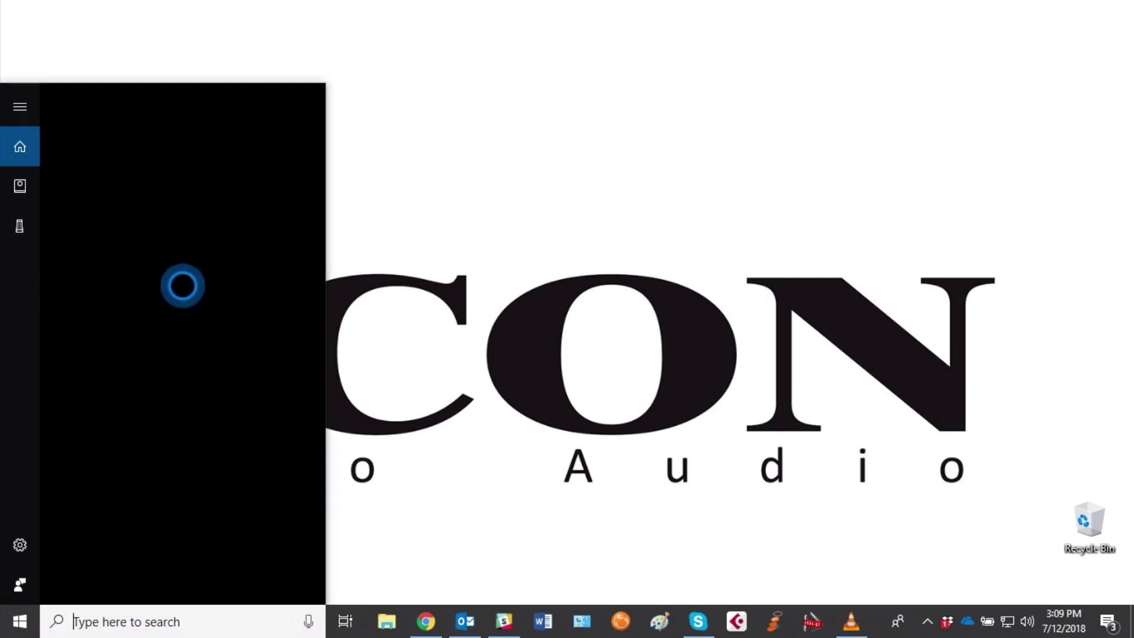
text(d)
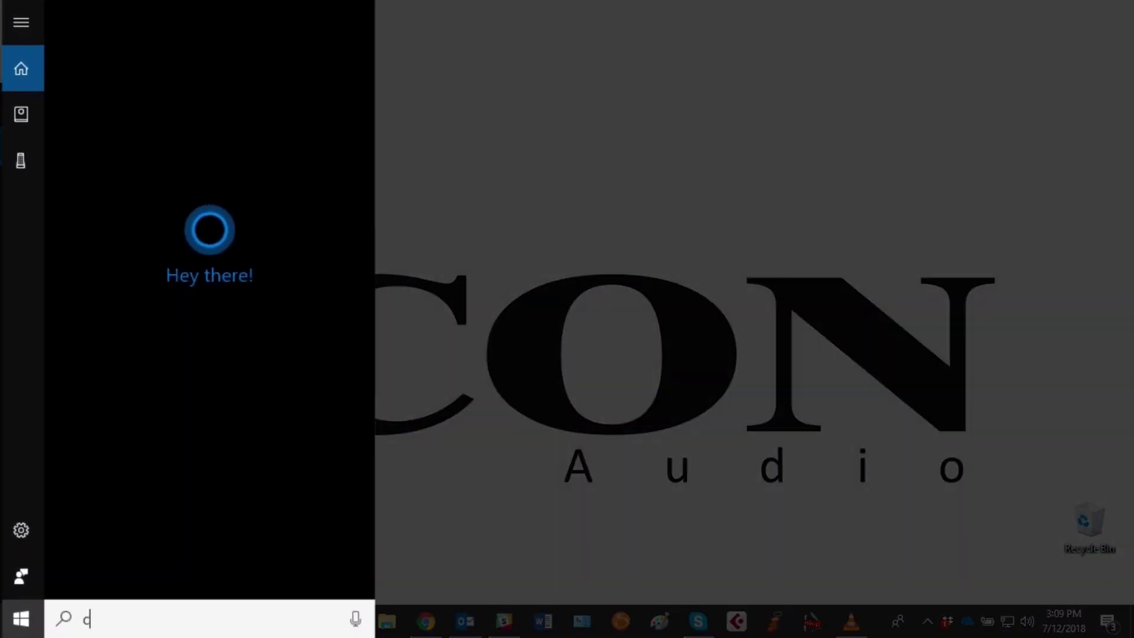
text(o)
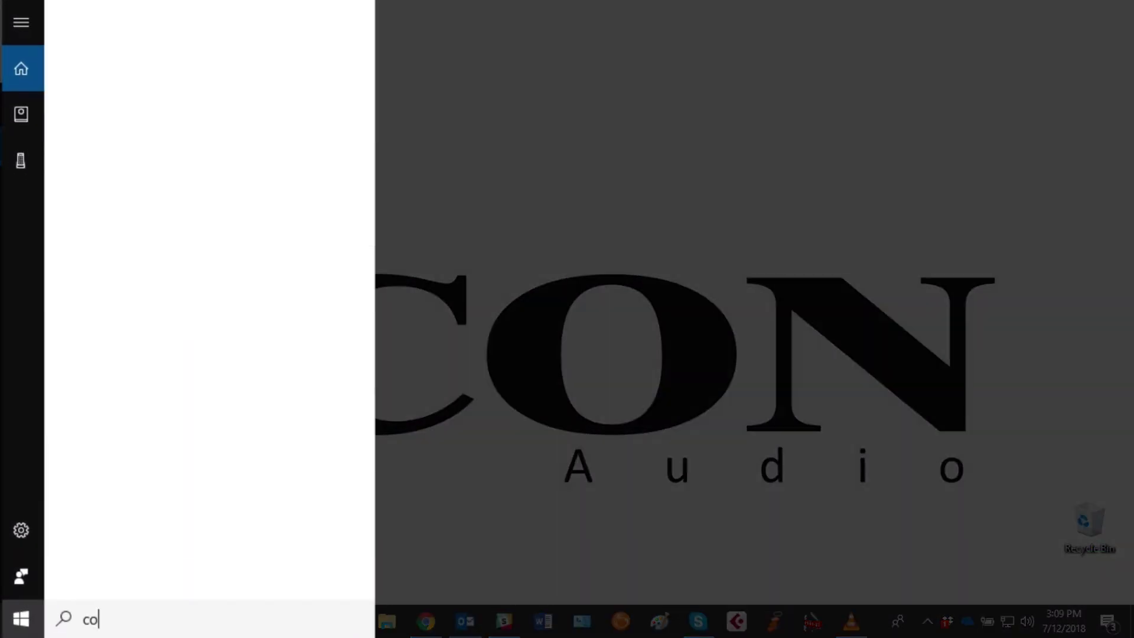
text(ntrol)
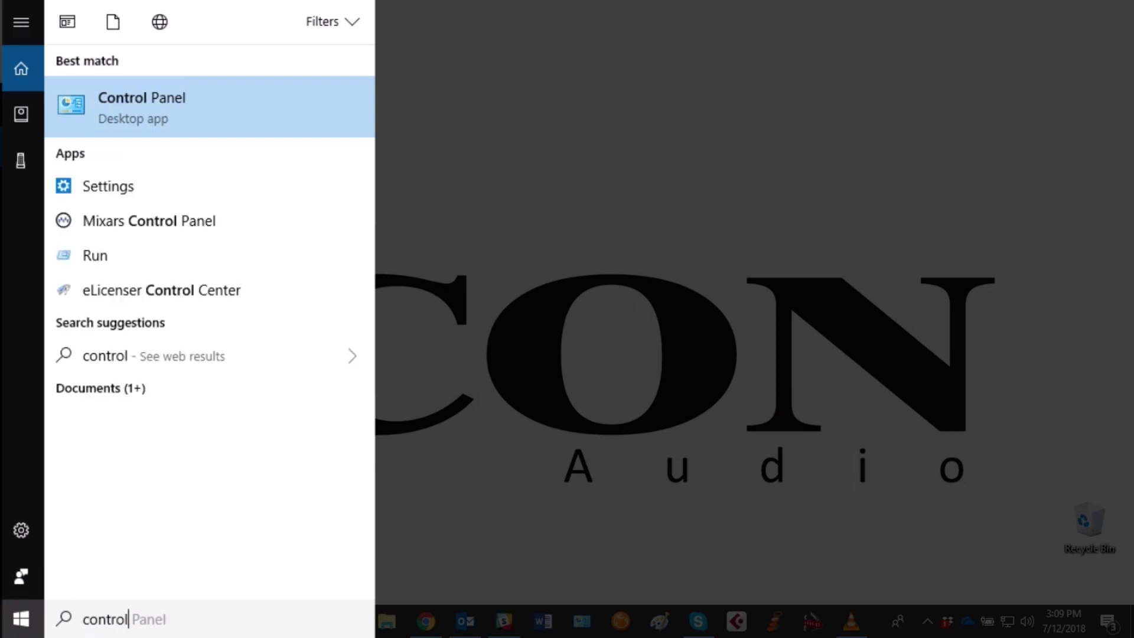
click(139, 104)
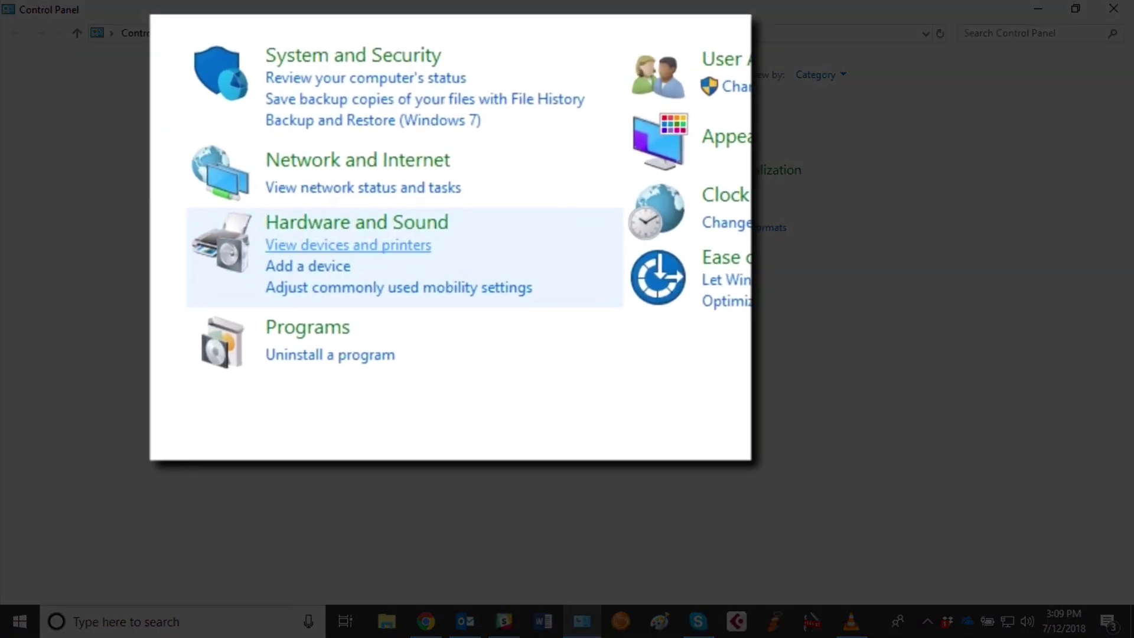
click(363, 246)
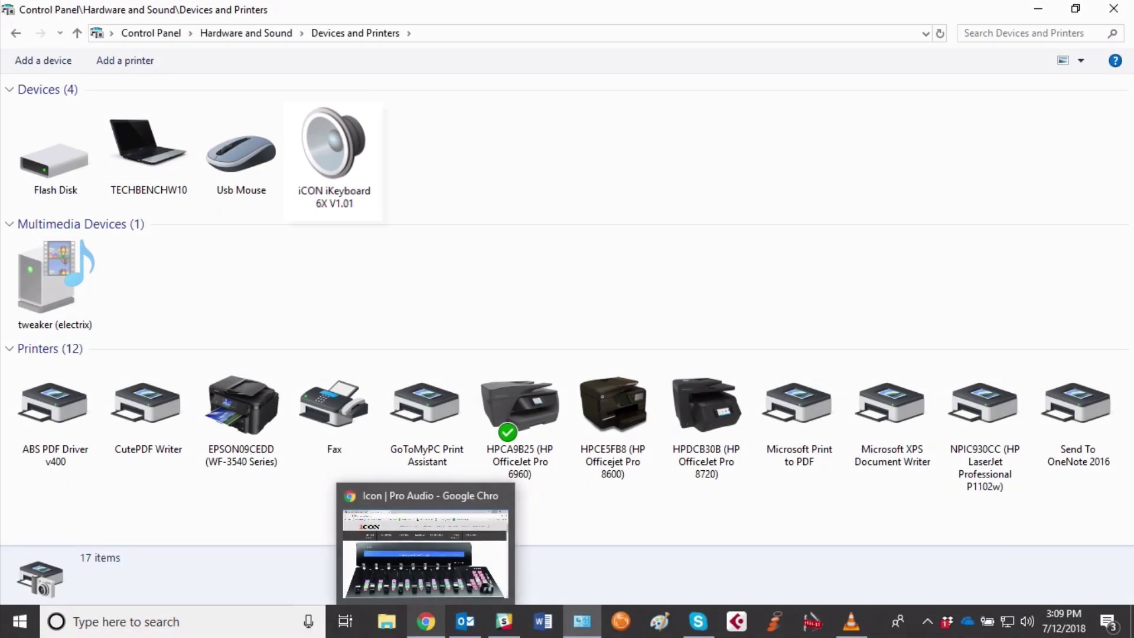
Step: Switch to Chrome and open the iKeyboard 6X page in the Keyboards section of the iCON website's downloads
click(425, 621)
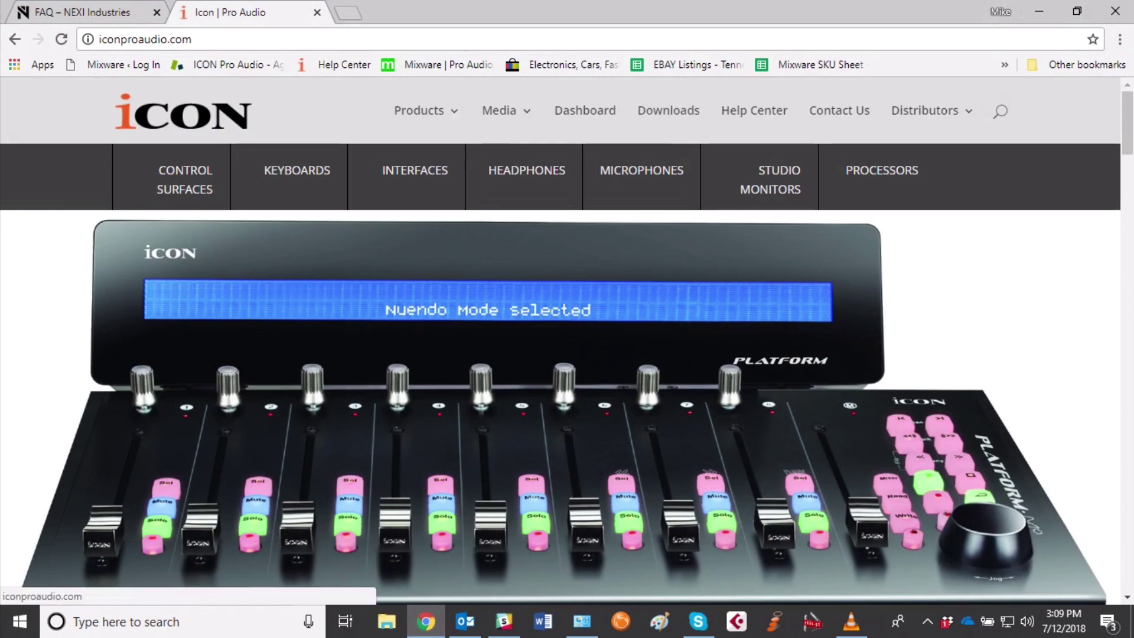
click(668, 112)
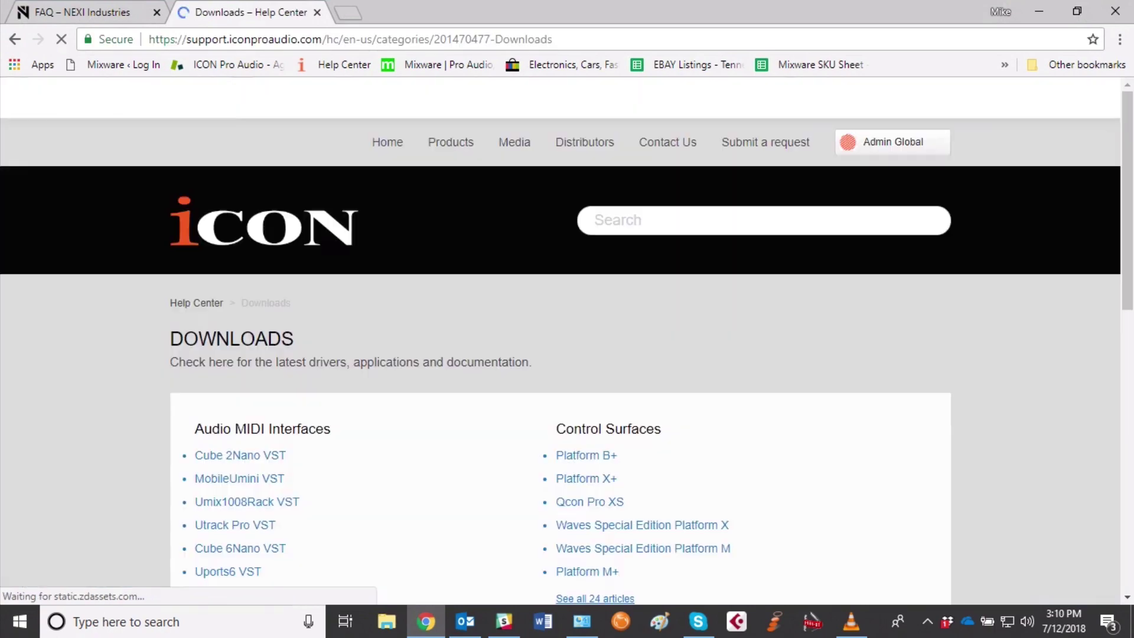
scroll(559, 361, down, 1)
scroll(567, 347, down, 5)
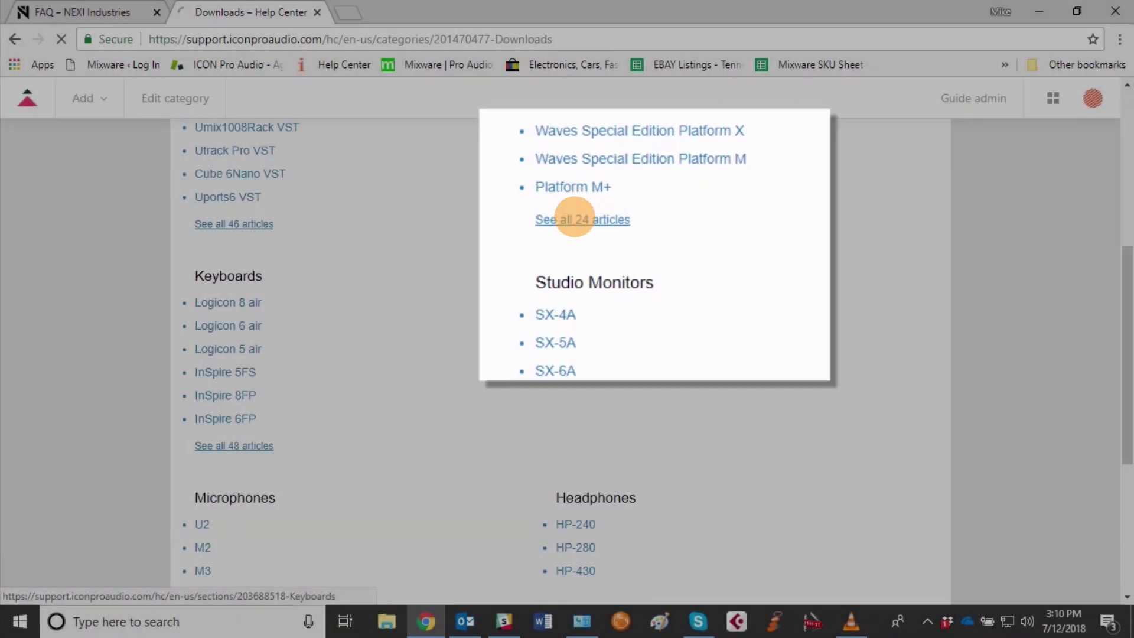
click(574, 212)
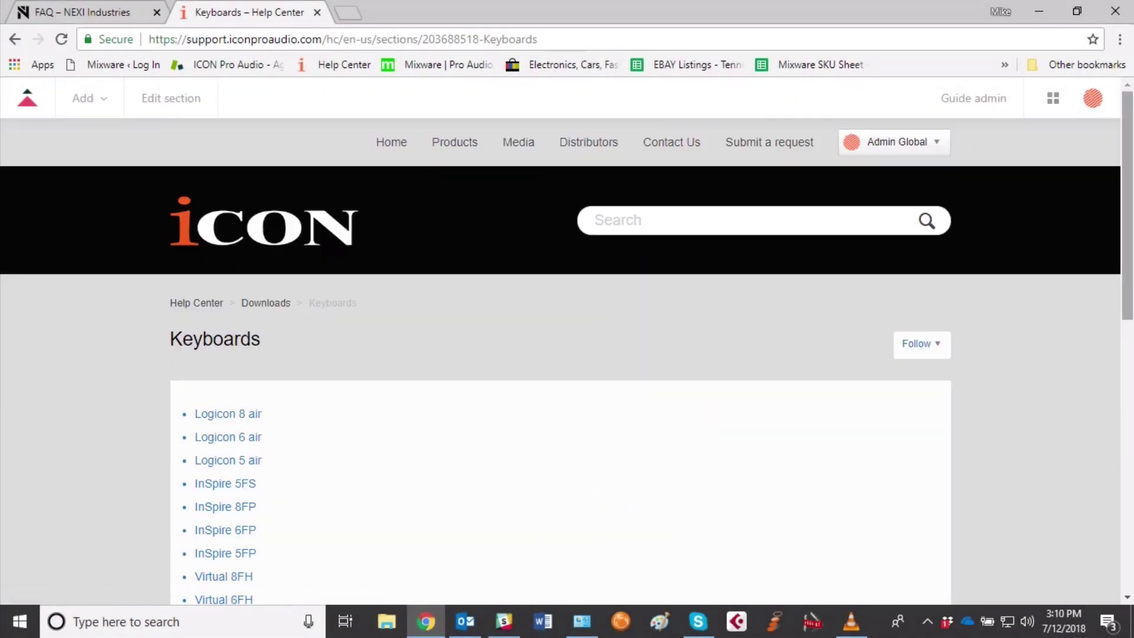
scroll(560, 355, down, 7)
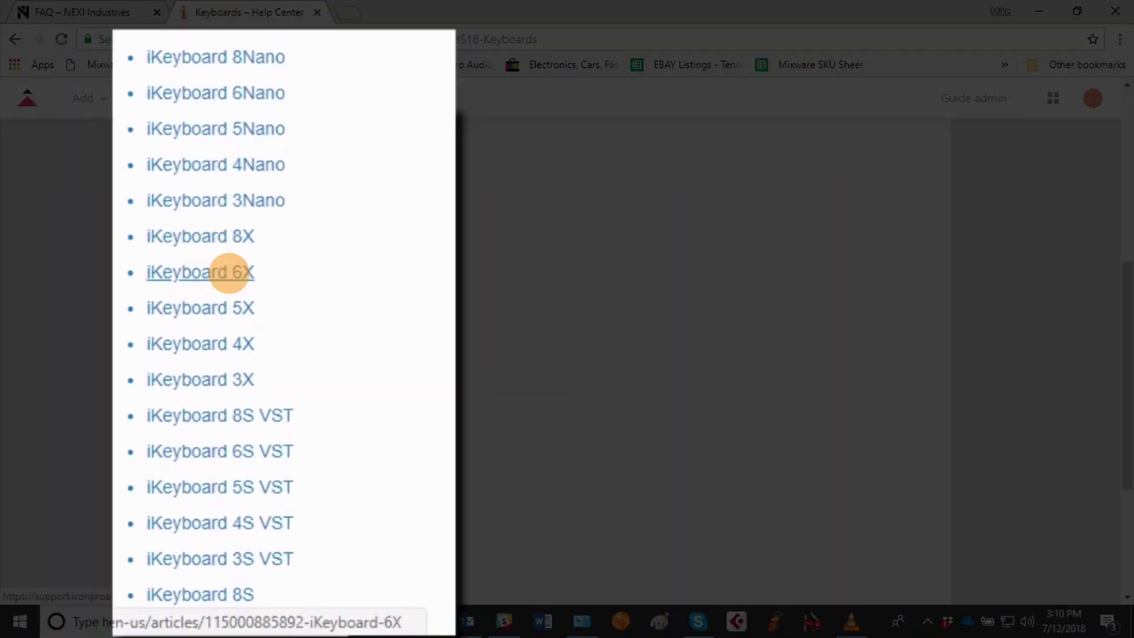
click(229, 273)
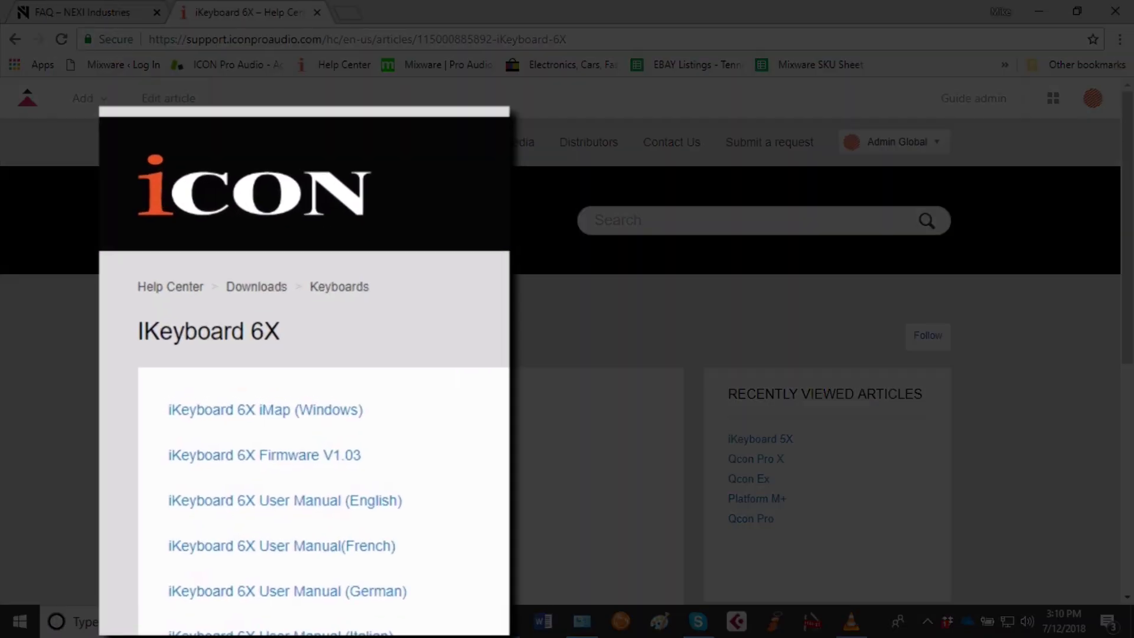
Step: Download the iKeyboard 6X Firmware V1.03 and save iKeyboard_6X_Firmware_V1.03.zip in the Downloads folder
scroll(266, 215, down, 3)
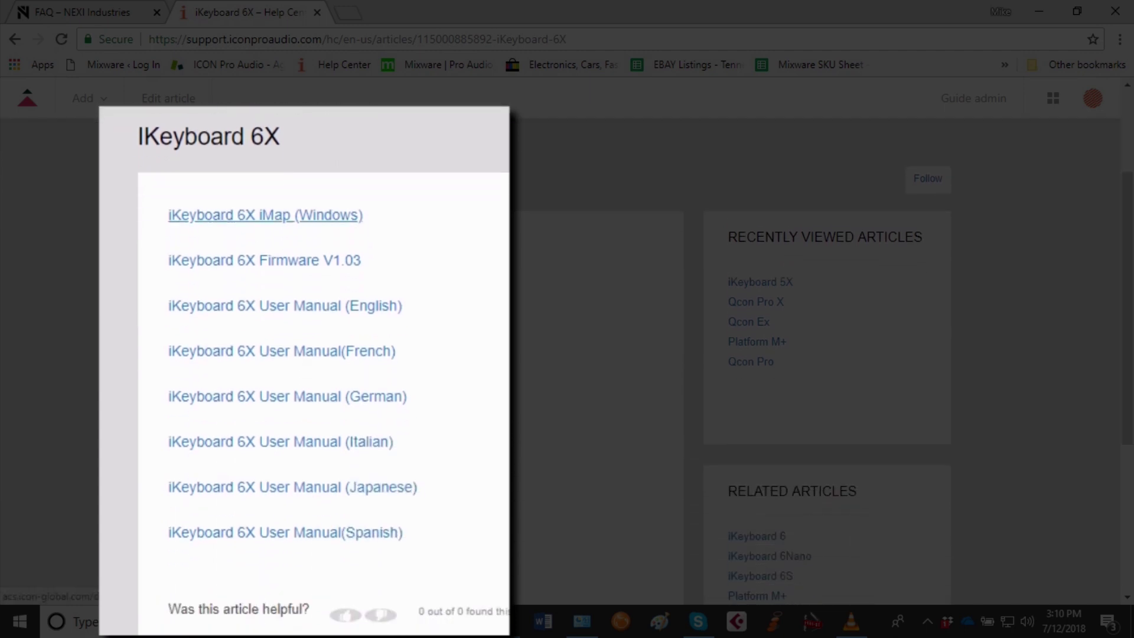
click(170, 217)
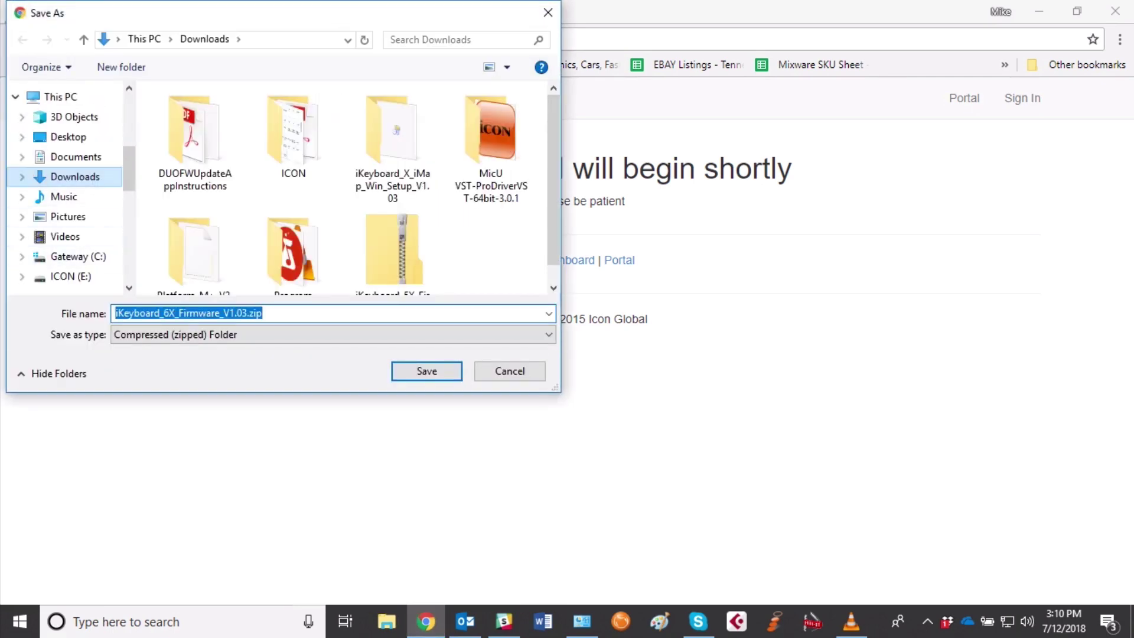
click(426, 371)
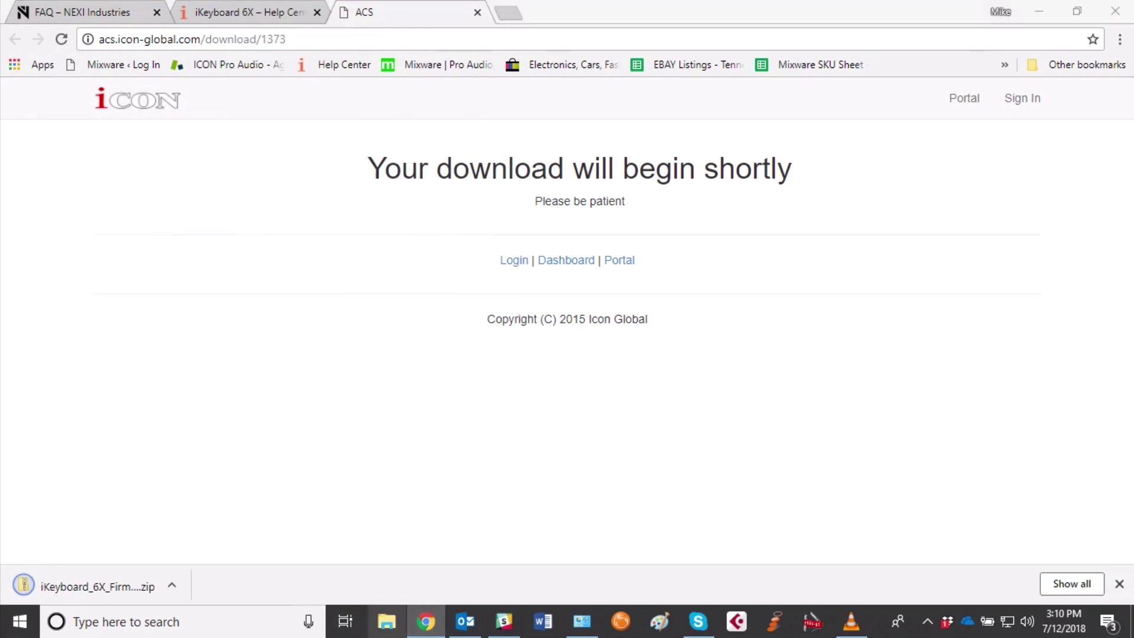
Step: Switch to File Explorer and extract all files from iKeyboard_6X_Firmware_V1.03.zip in the Downloads folder
click(386, 622)
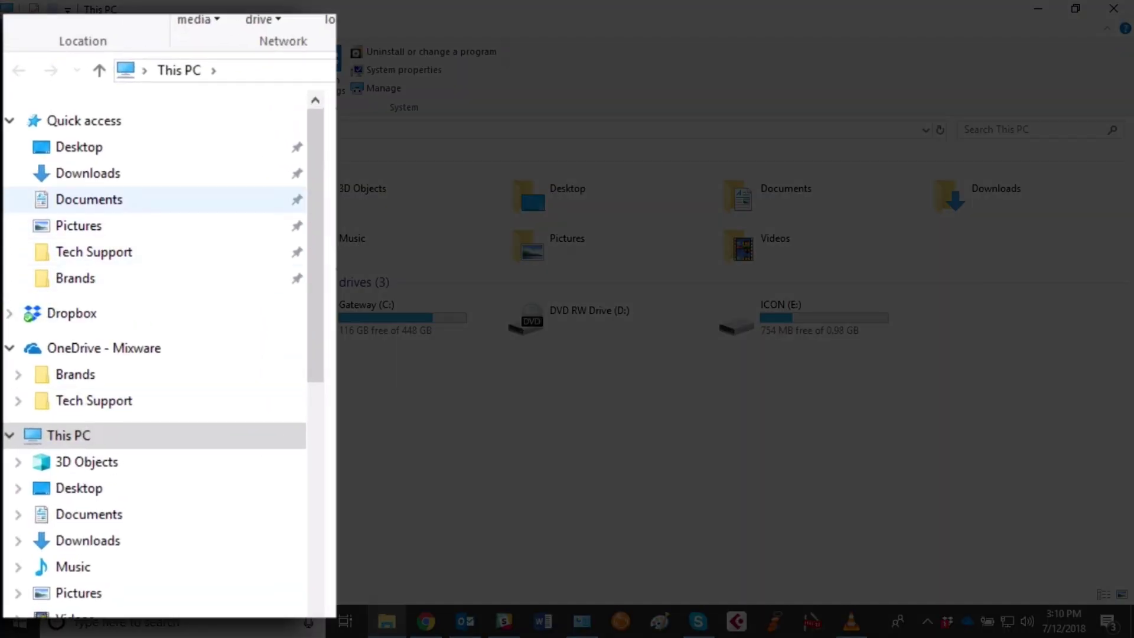
click(74, 198)
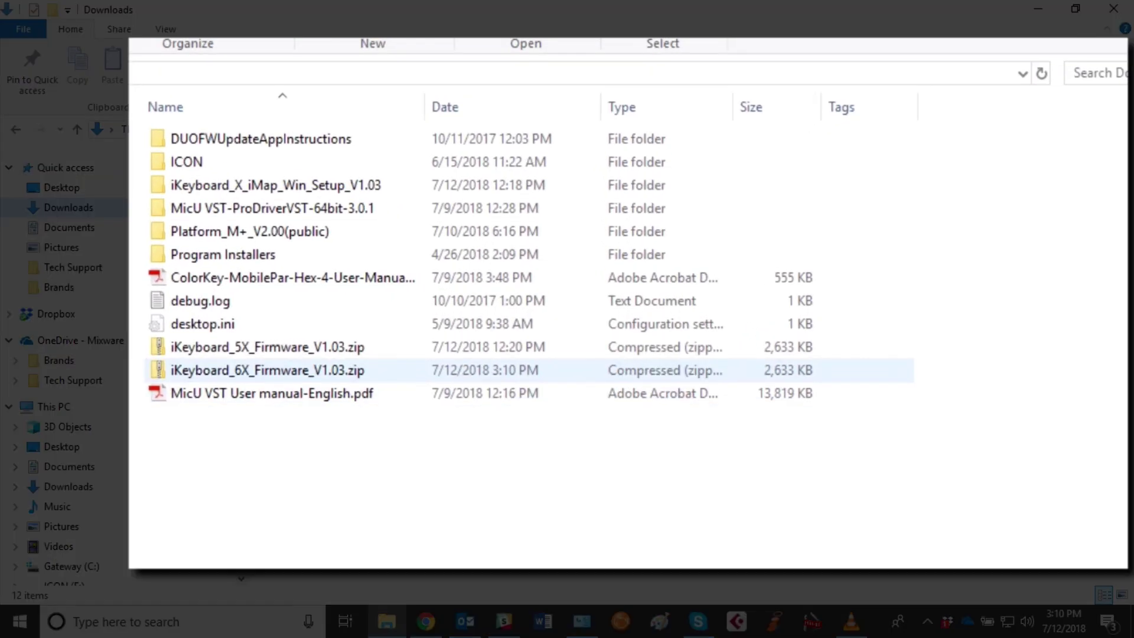
click(267, 371)
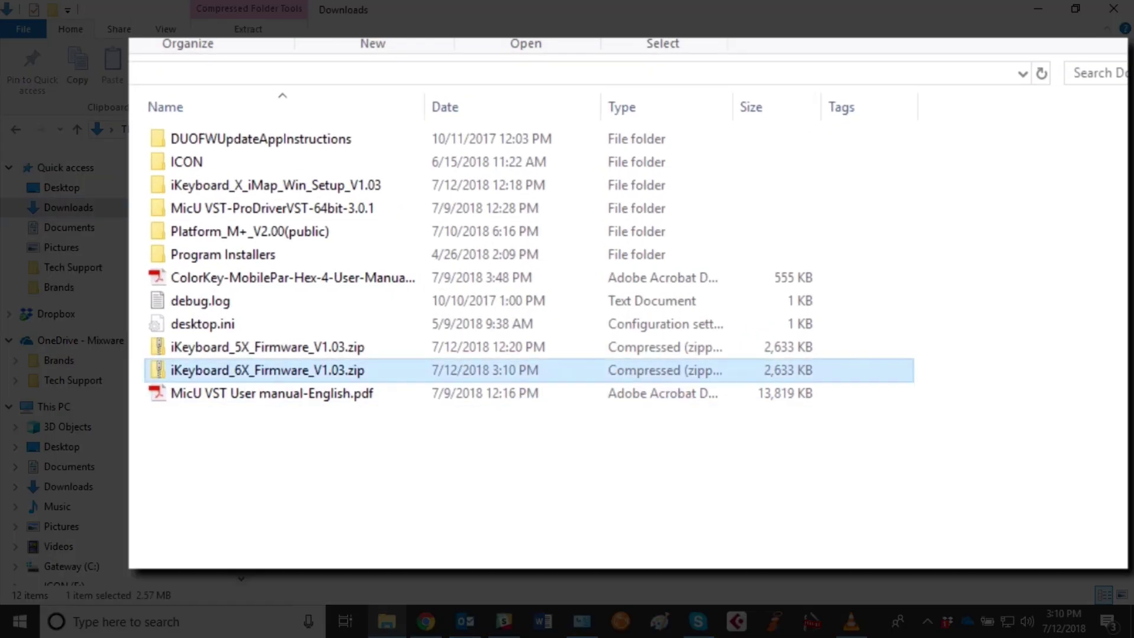
right_click(283, 369)
click(342, 291)
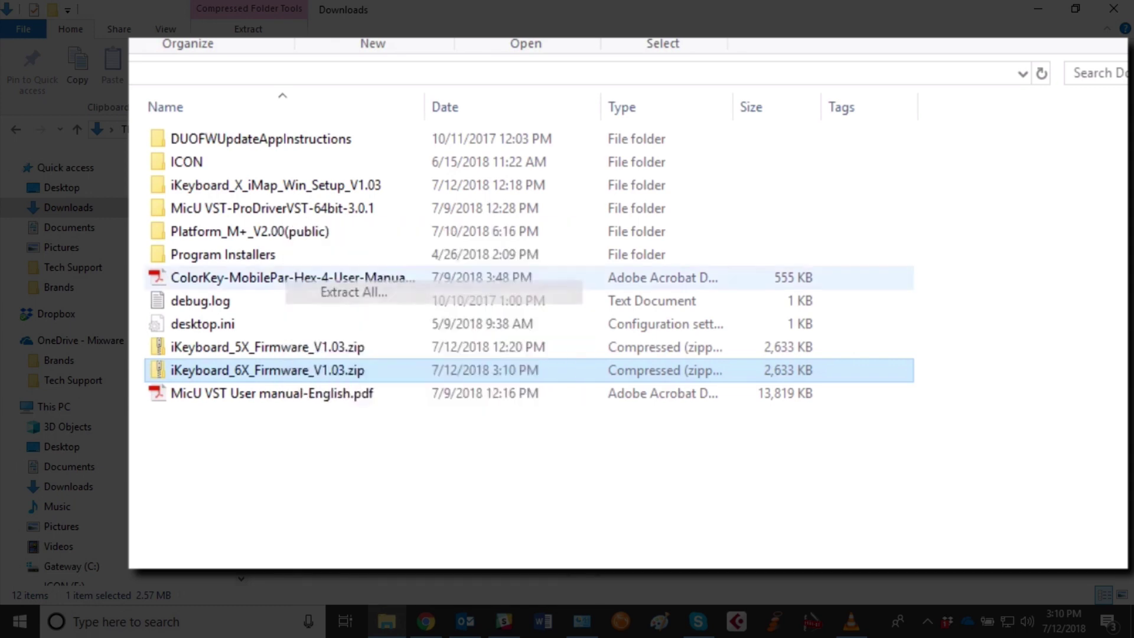
click(745, 525)
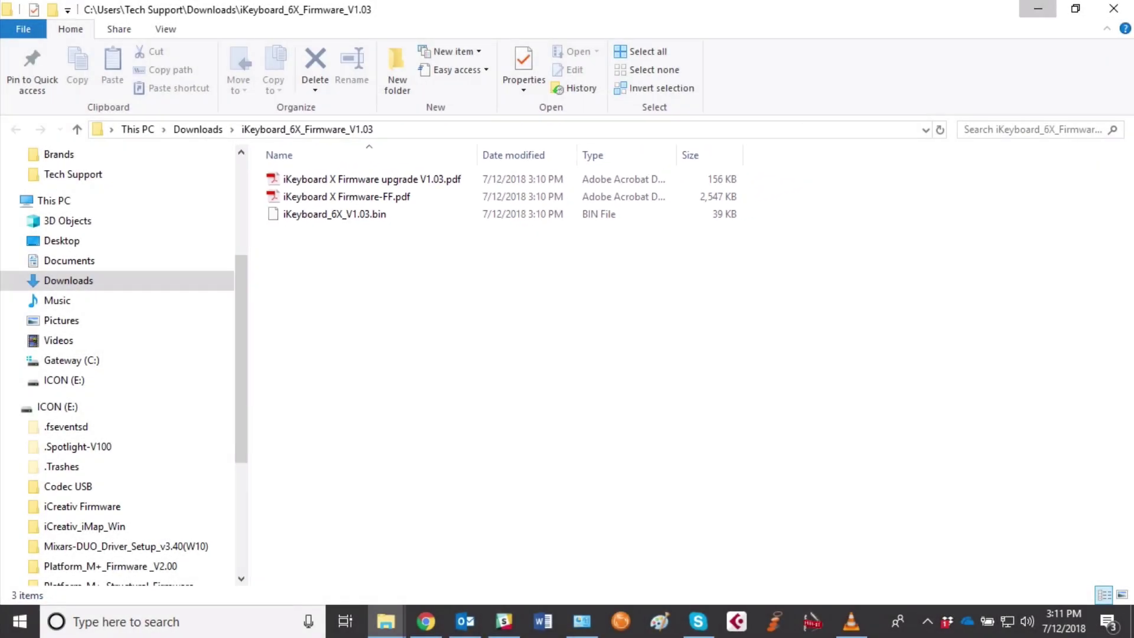
Step: Minimize the extracted firmware folder and the other open windows to show the desktop
click(1037, 8)
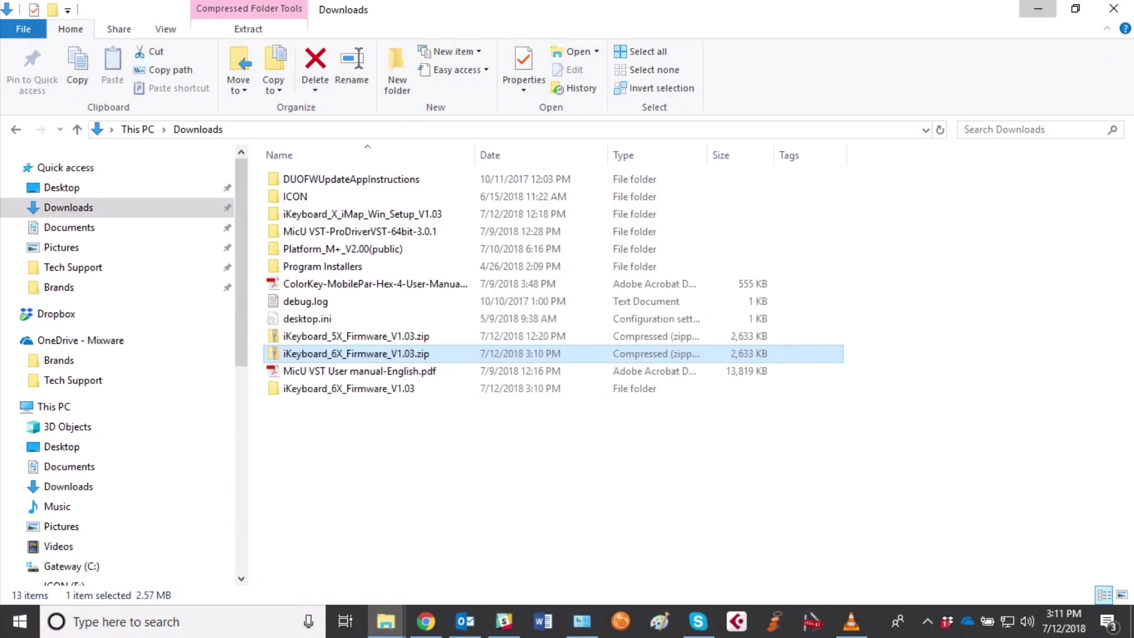
click(1038, 8)
click(1037, 8)
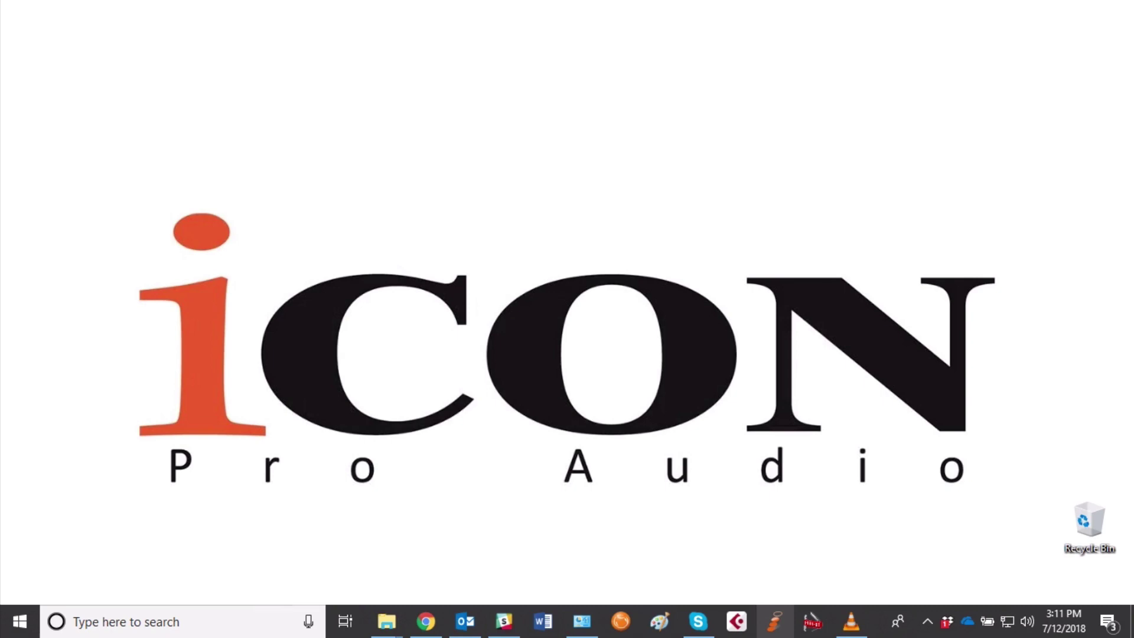
Step: Launch the iKeyboard iMap software and set the keyboard model to iKeyboard 6X
click(774, 621)
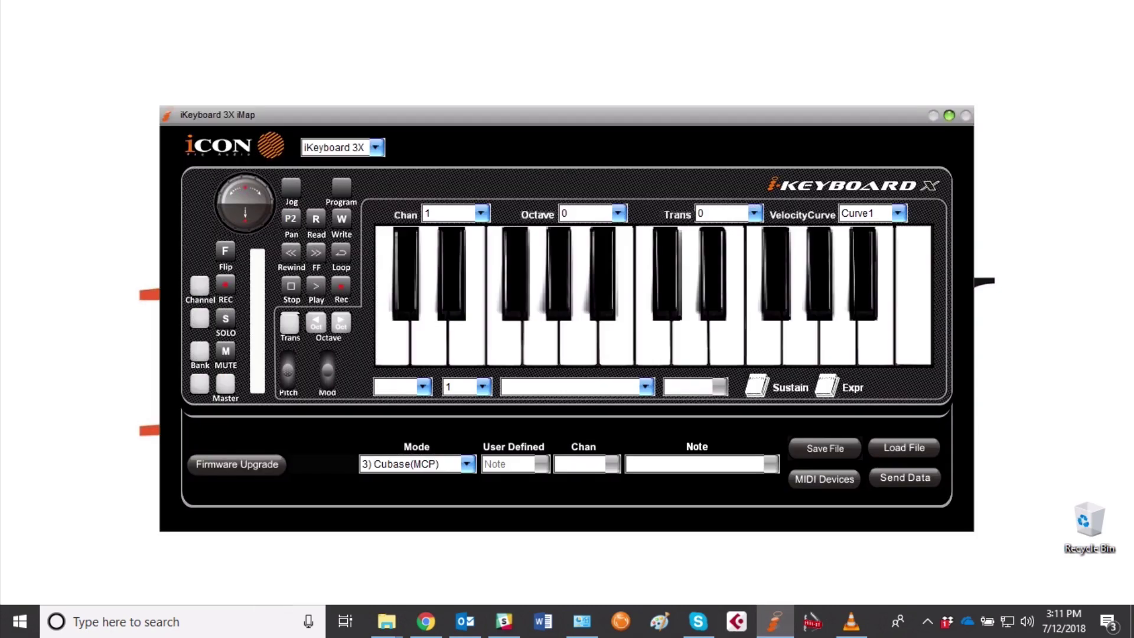
drag(566, 115, 557, 91)
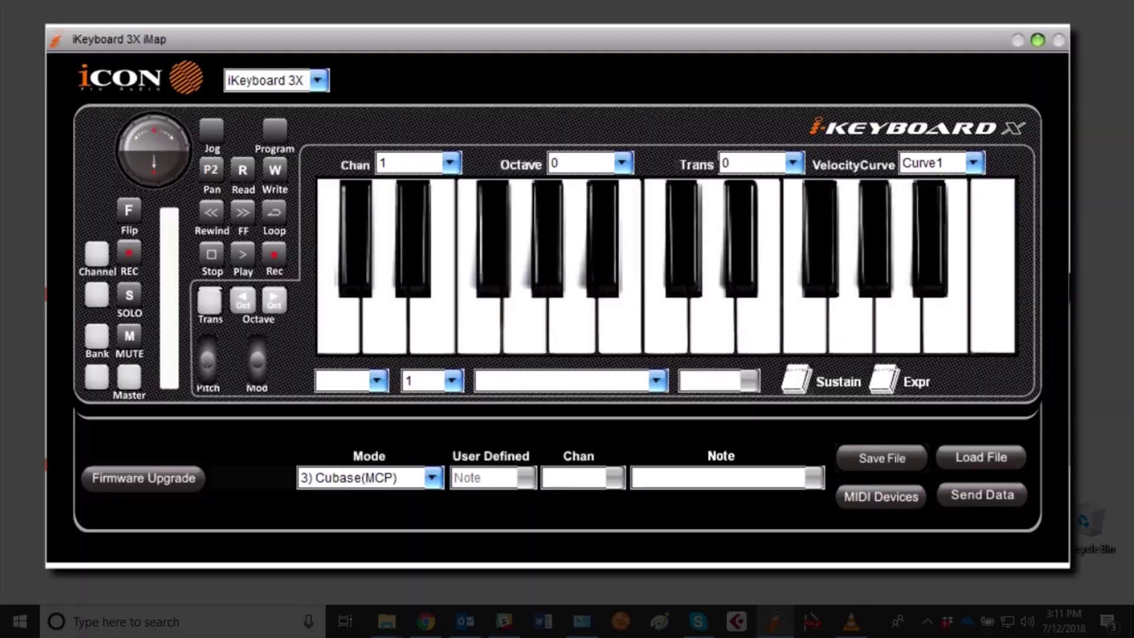
click(366, 124)
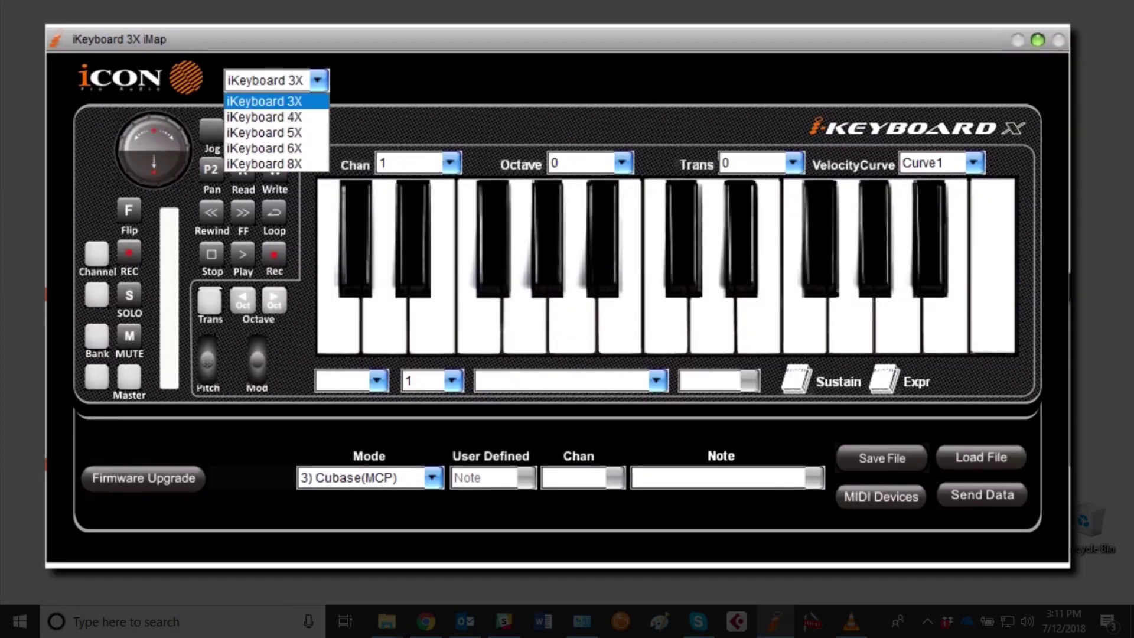
key(Down)
key(Down)
key(Down)
key(Down)
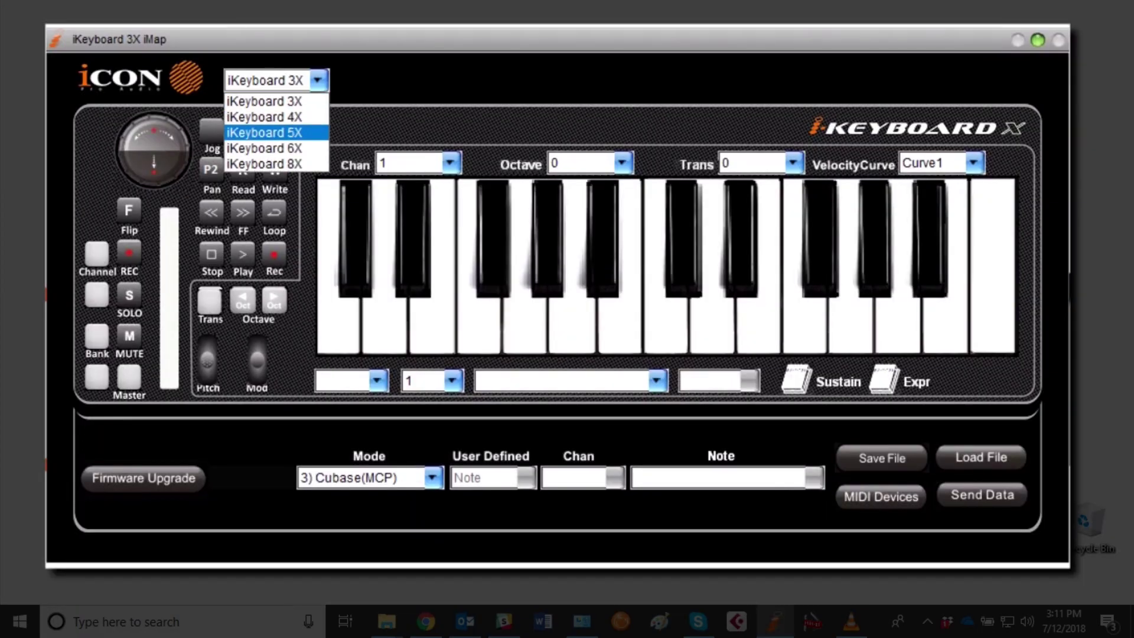
key(Up)
key(Up)
key(Up)
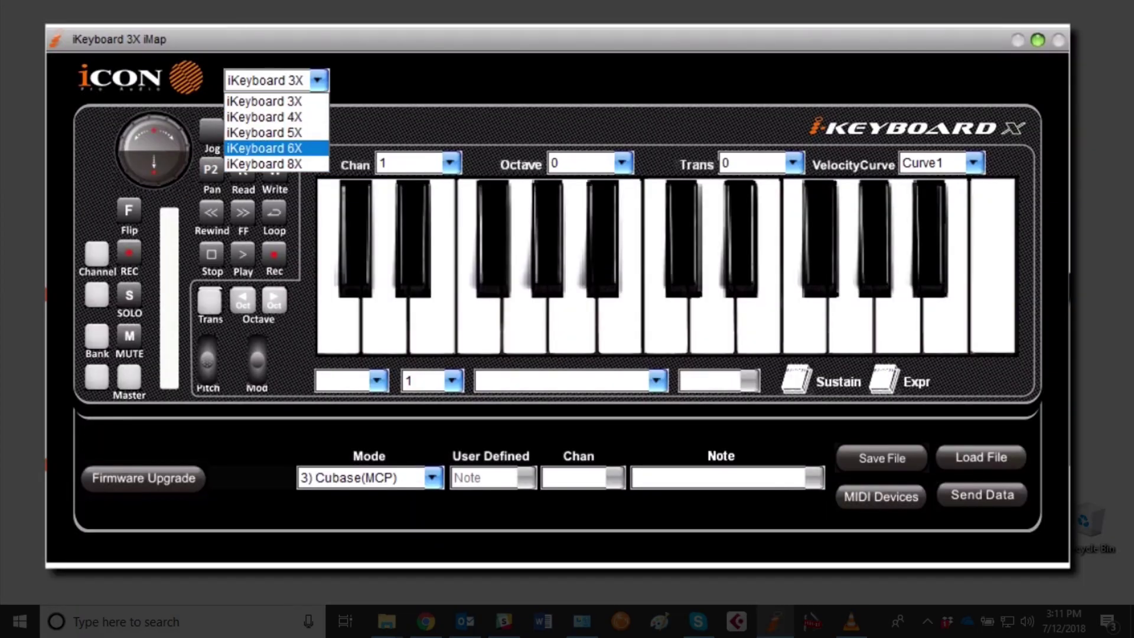
key(Down)
key(Down)
key(Return)
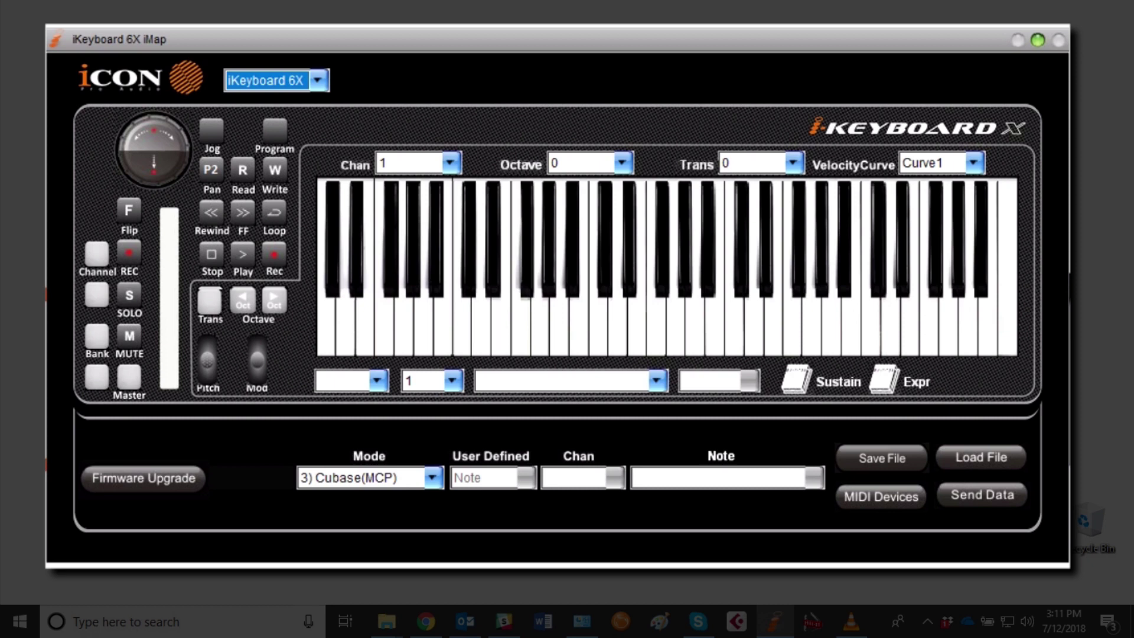
Step: Start the firmware upgrade procedure and choose iCON iKeyboard 6X V1.01 as both the MIDI Out and MIDI In device
click(141, 479)
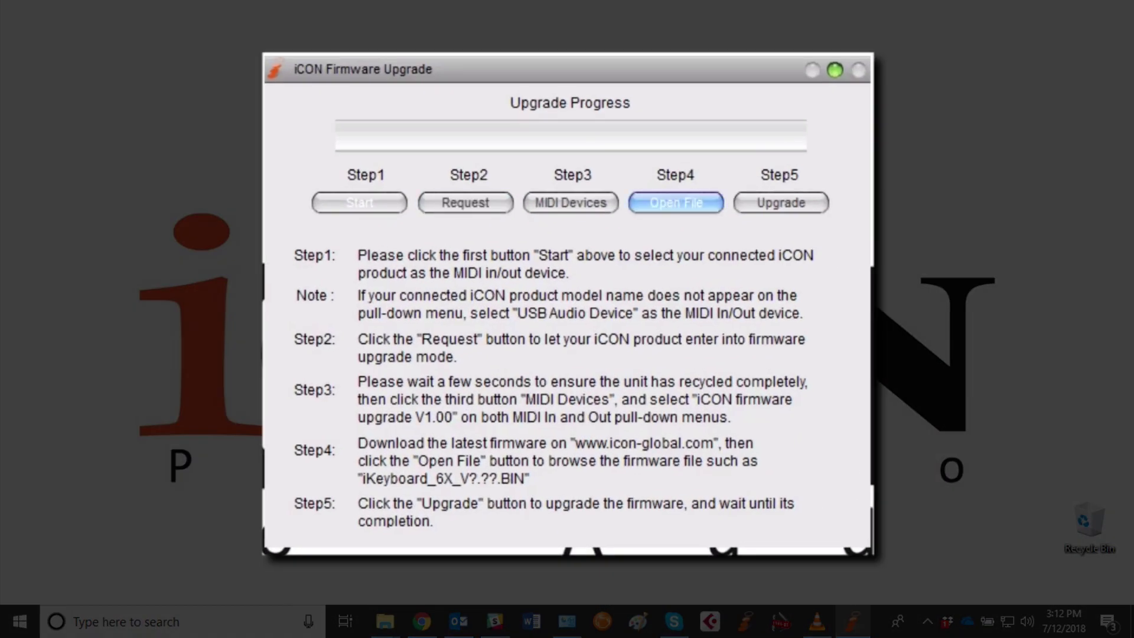
click(359, 202)
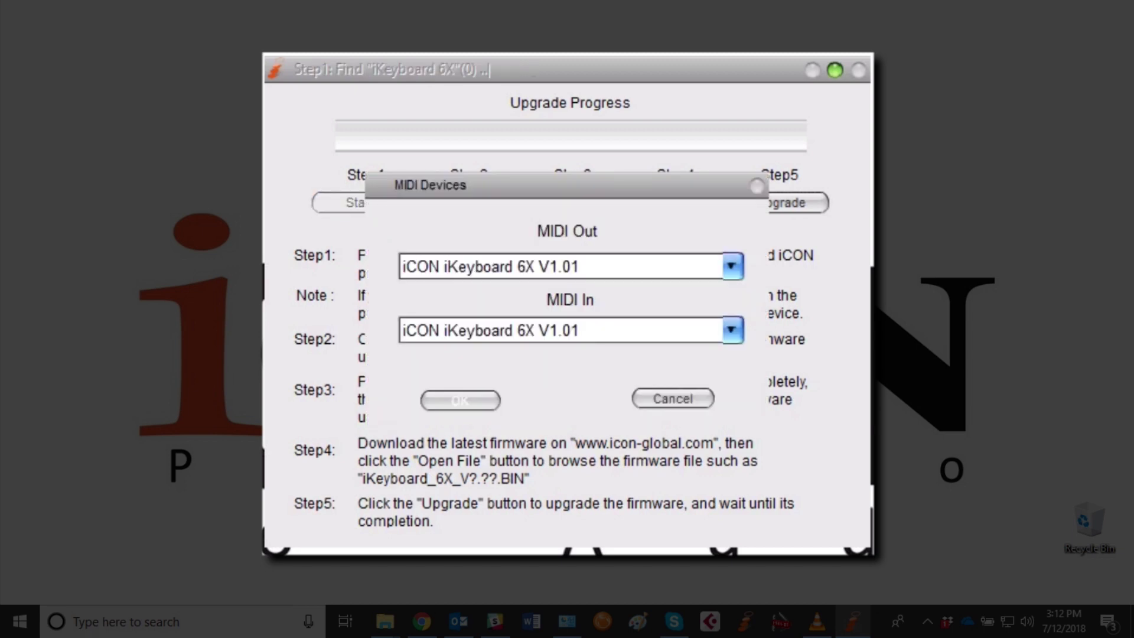
click(732, 266)
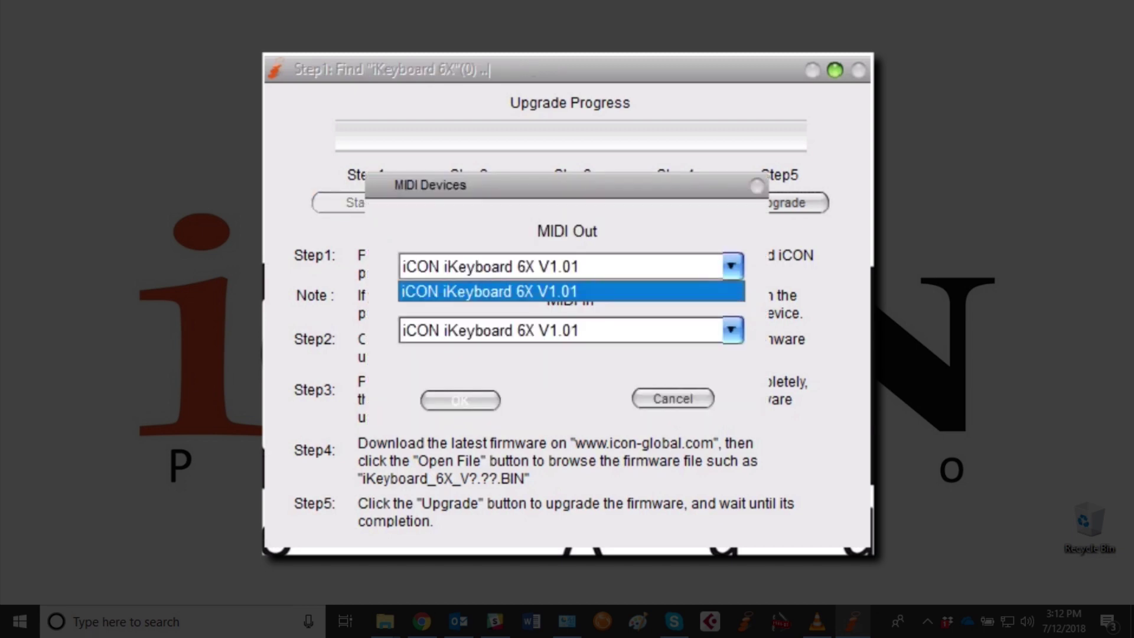
key(Return)
key(Tab)
key(alt+Down)
key(Return)
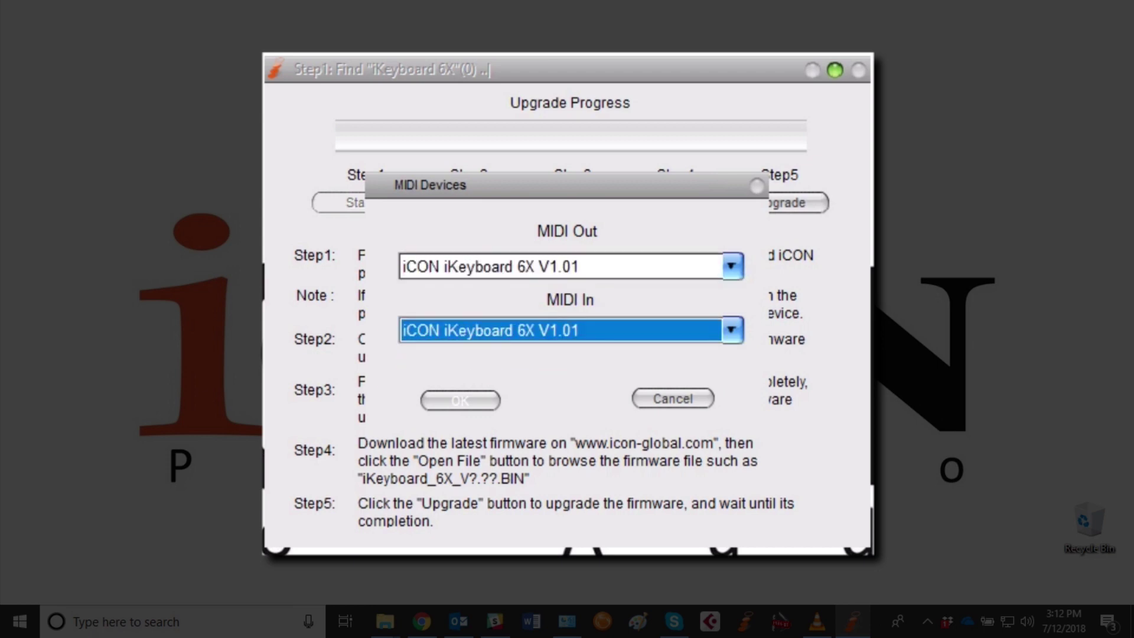
key(Return)
Step: Send the upgrade request to put the keyboard into firmware upgrade mode and dismiss the resulting message
key(Tab)
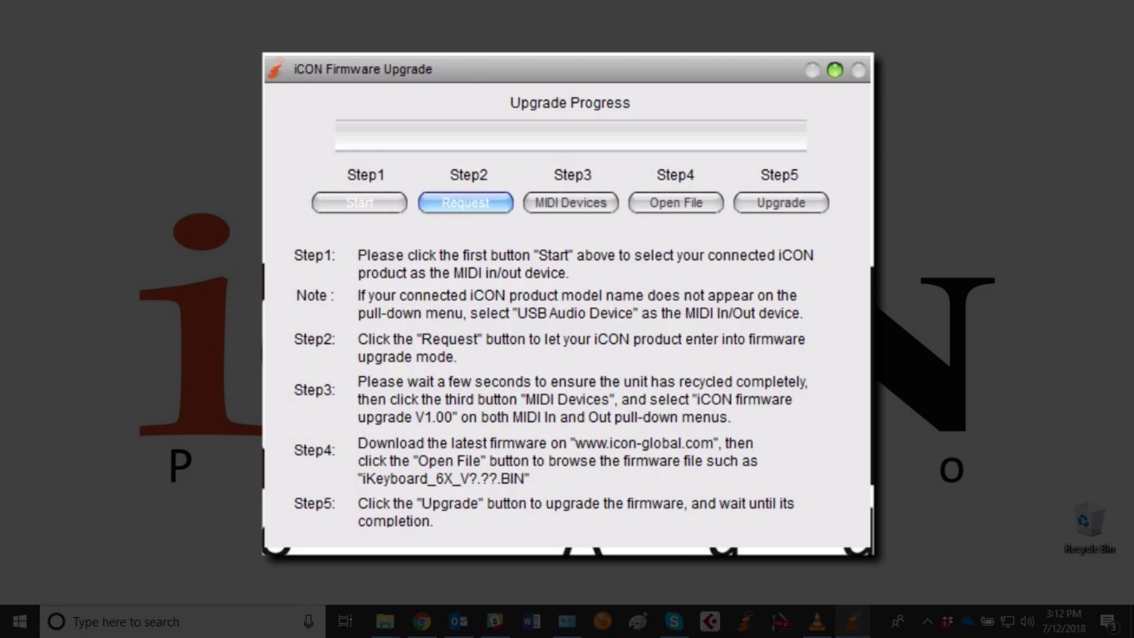
key(Return)
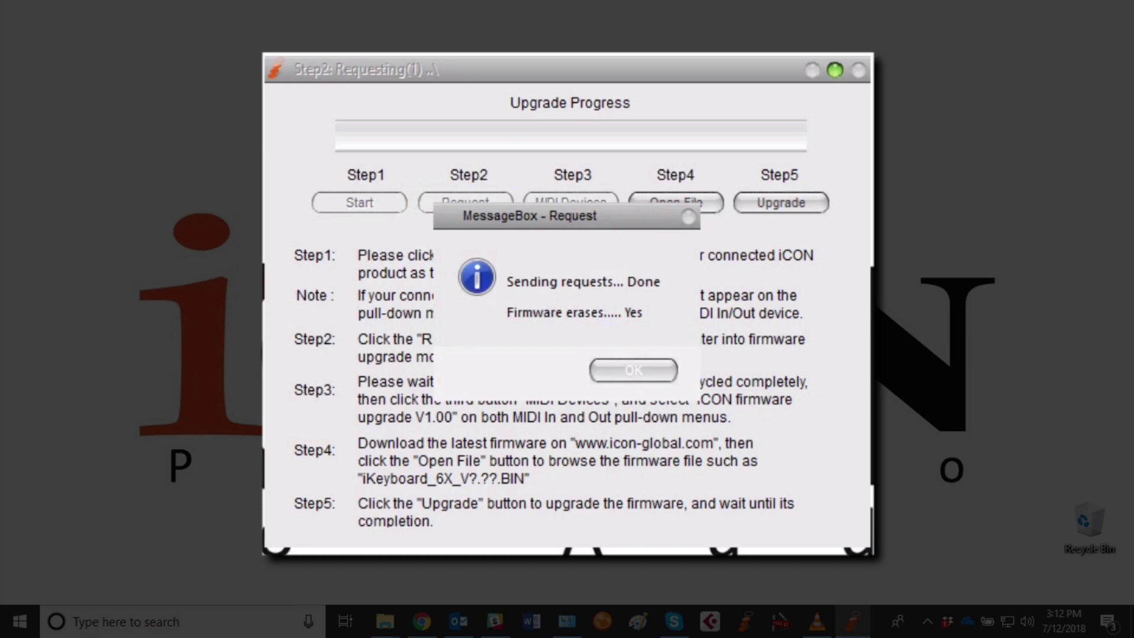
key(Tab)
key(space)
key(Tab)
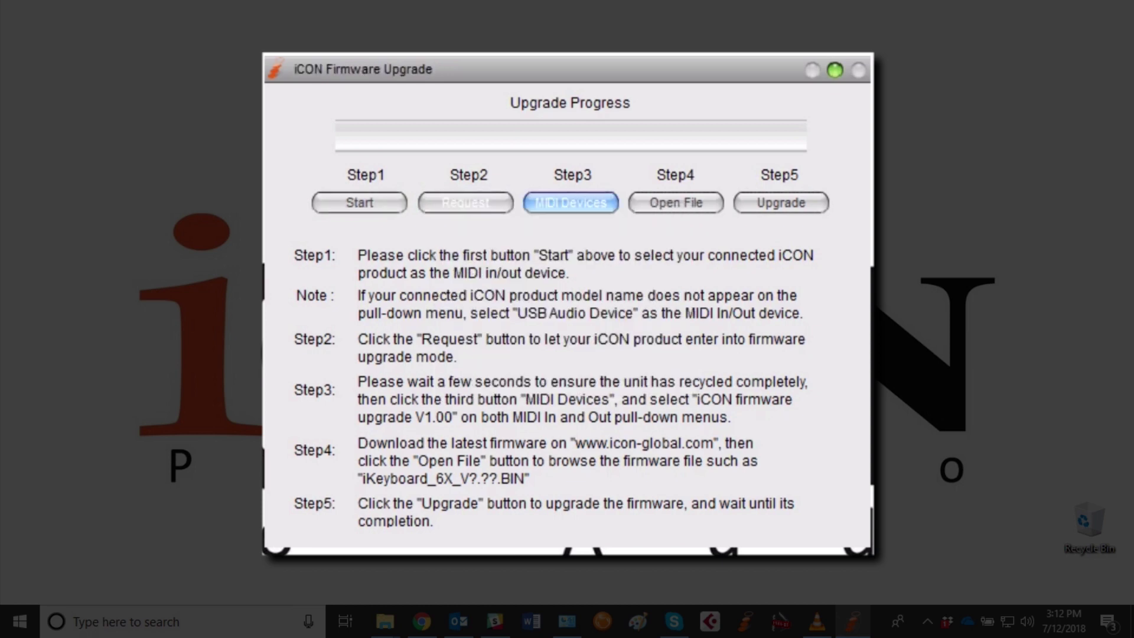
Step: Choose iCON firmware upgrade v1.00 as both the MIDI Out and MIDI In device for the upgrade
key(space)
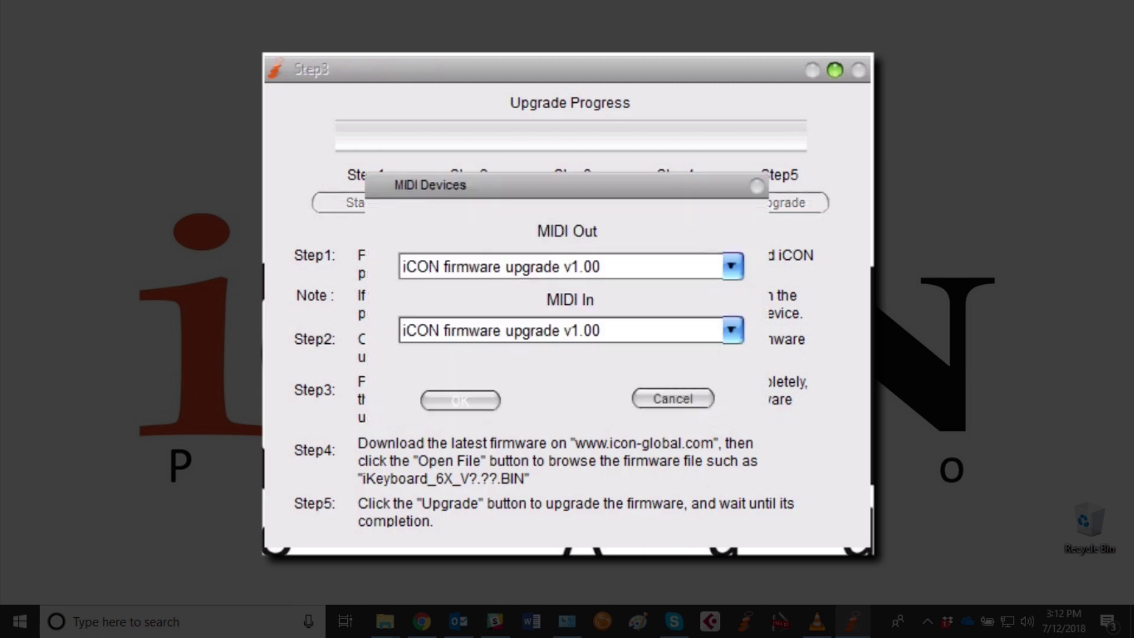
key(alt+Down)
key(Return)
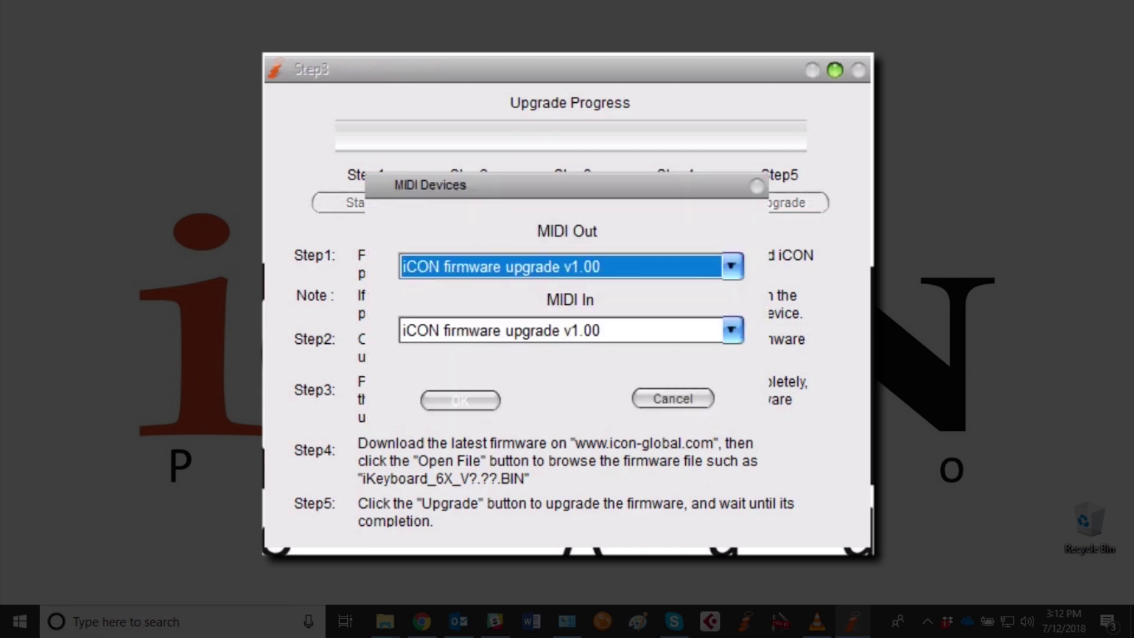
key(Tab)
key(alt+Down)
key(Return)
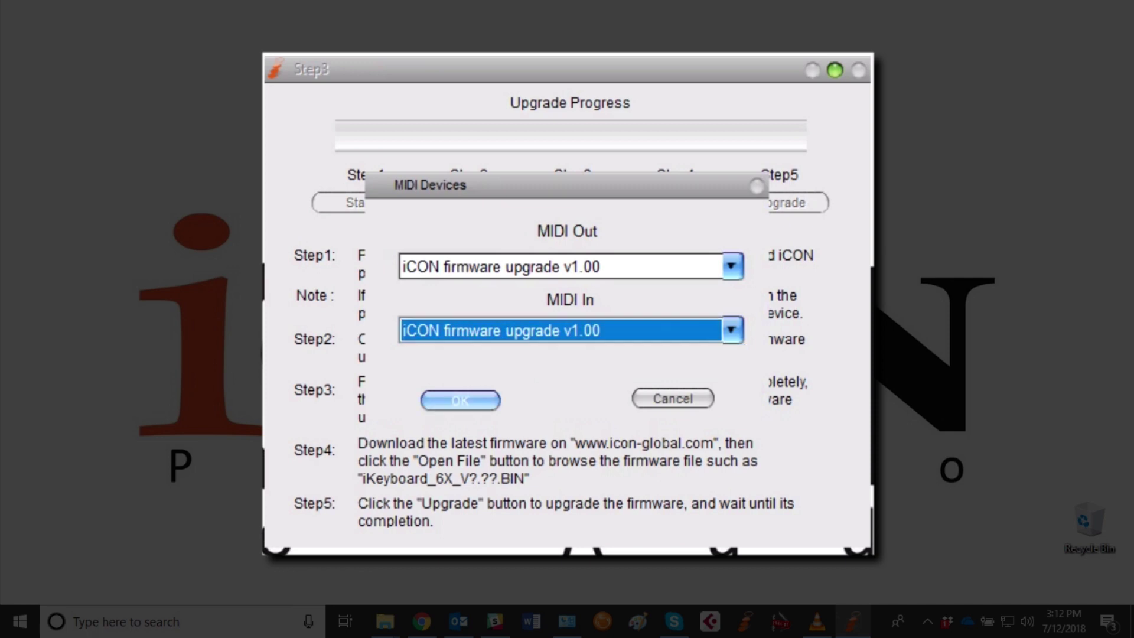
key(Return)
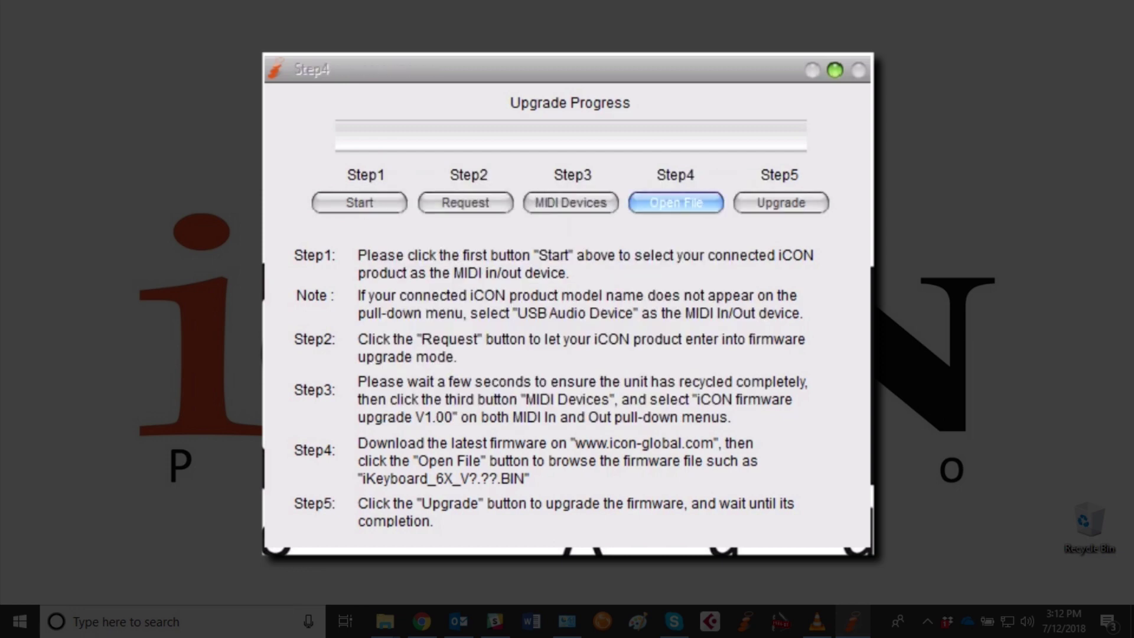
Step: Load the firmware file iKeyboard_6X_V1.03.bin from the iKeyboard_6X_Firmware_V1.03 folder in Downloads
key(Return)
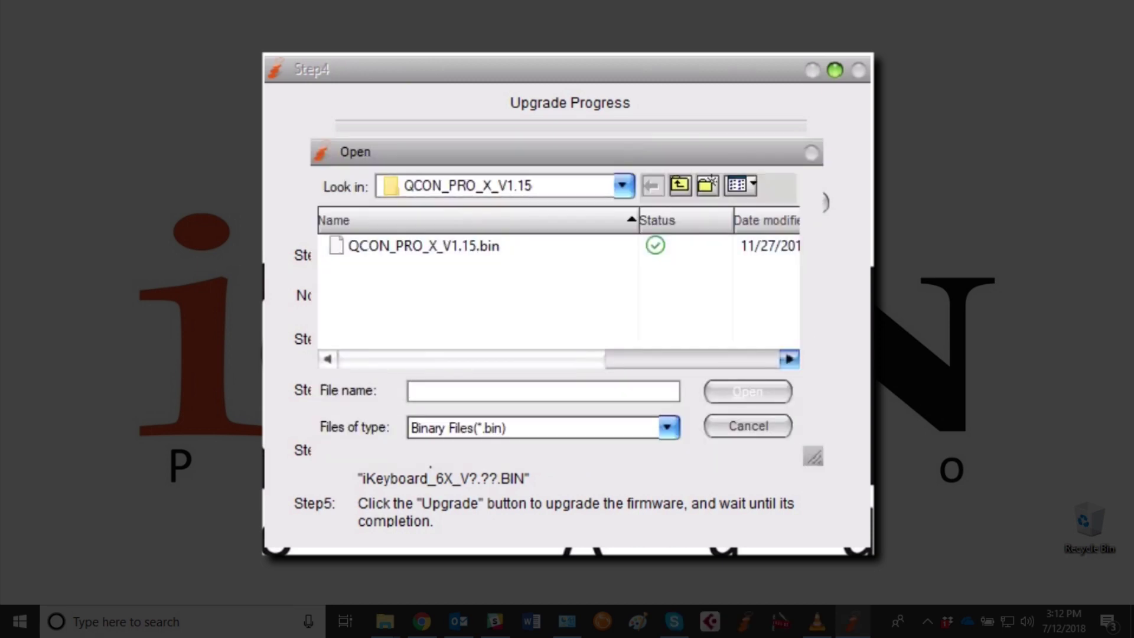
click(504, 185)
key(alt+Down)
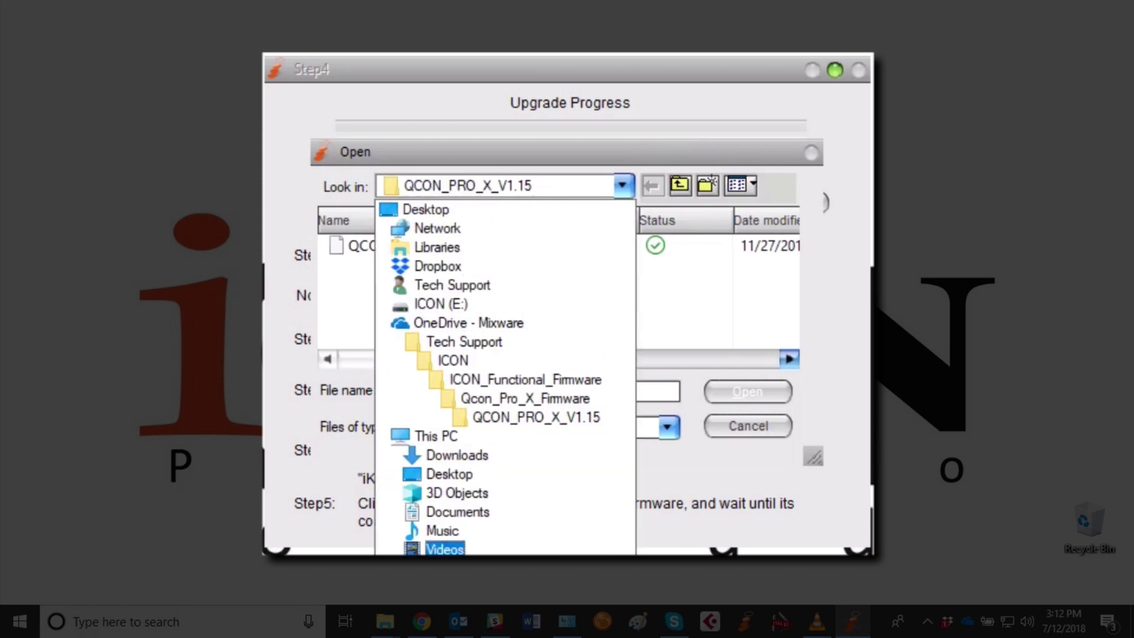
click(457, 455)
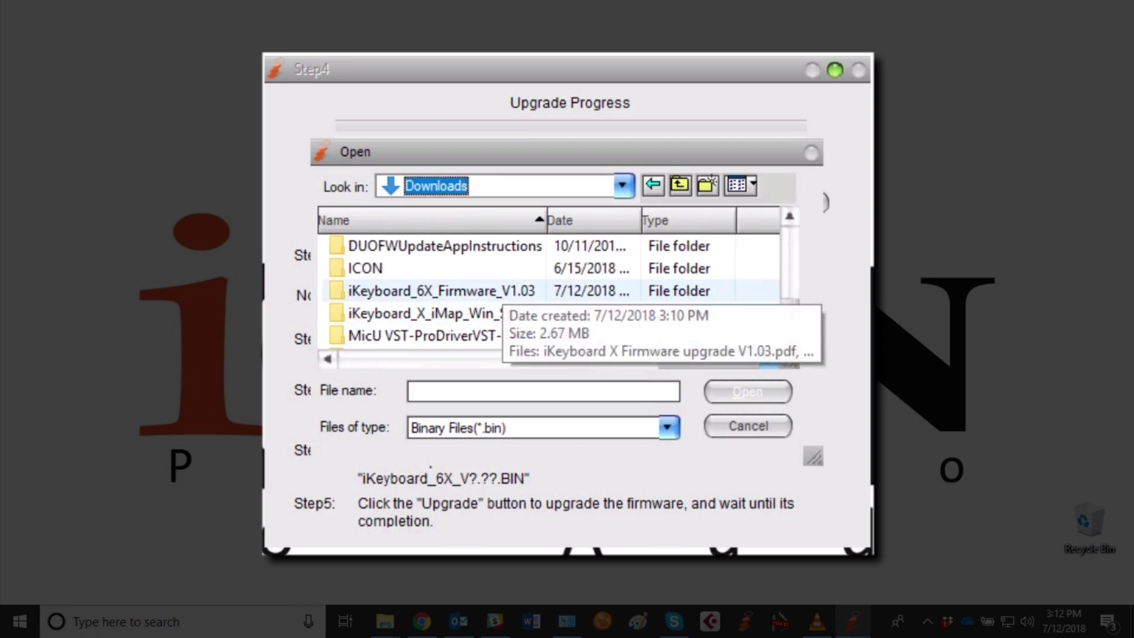
double_click(501, 290)
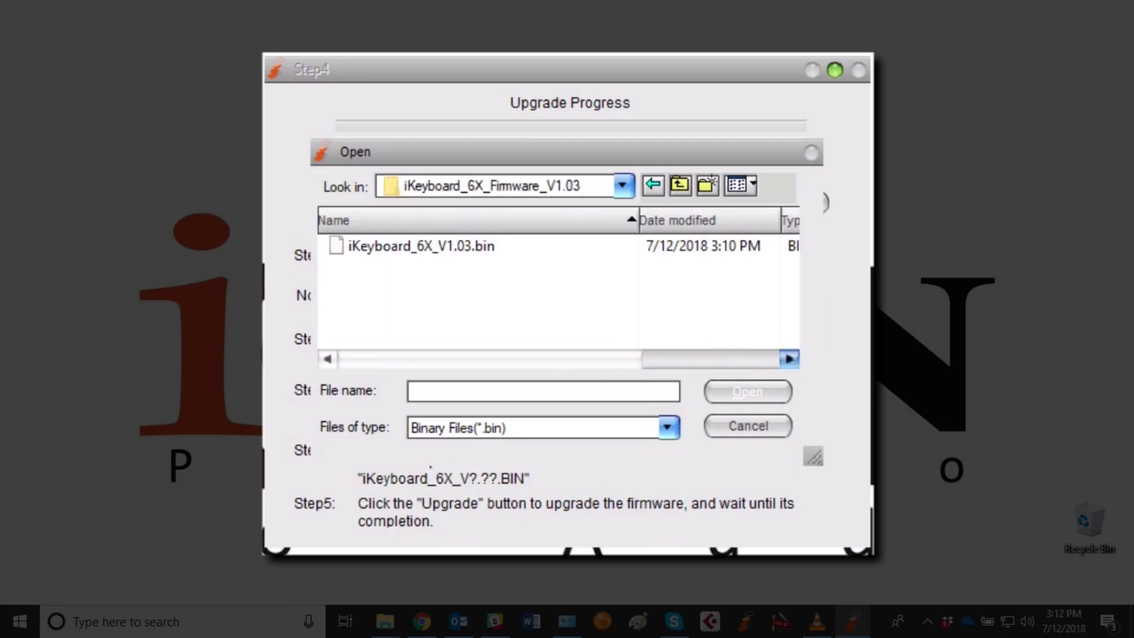
click(431, 246)
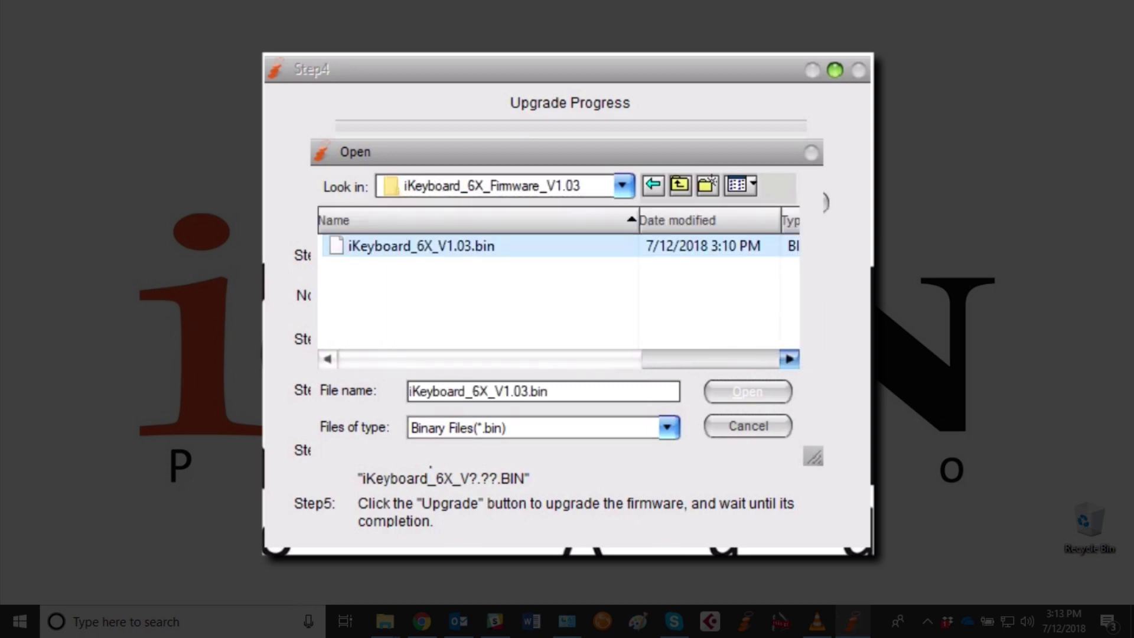
click(747, 391)
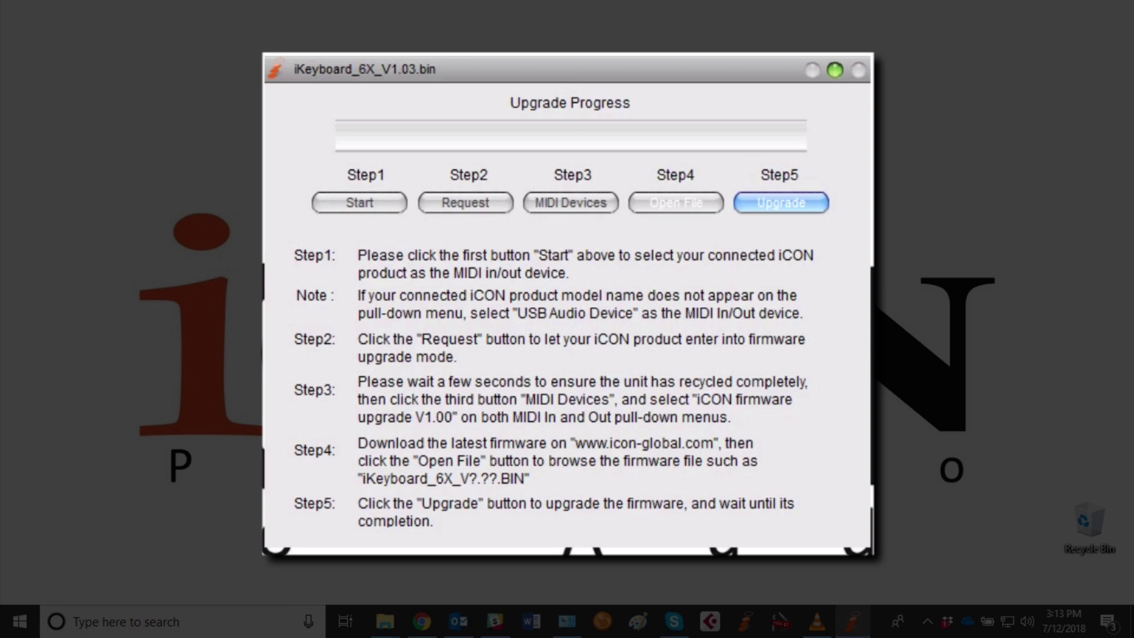
Step: Run the firmware upgrade, accept the upload warning, and close the upgrade window once the process is complete
click(780, 202)
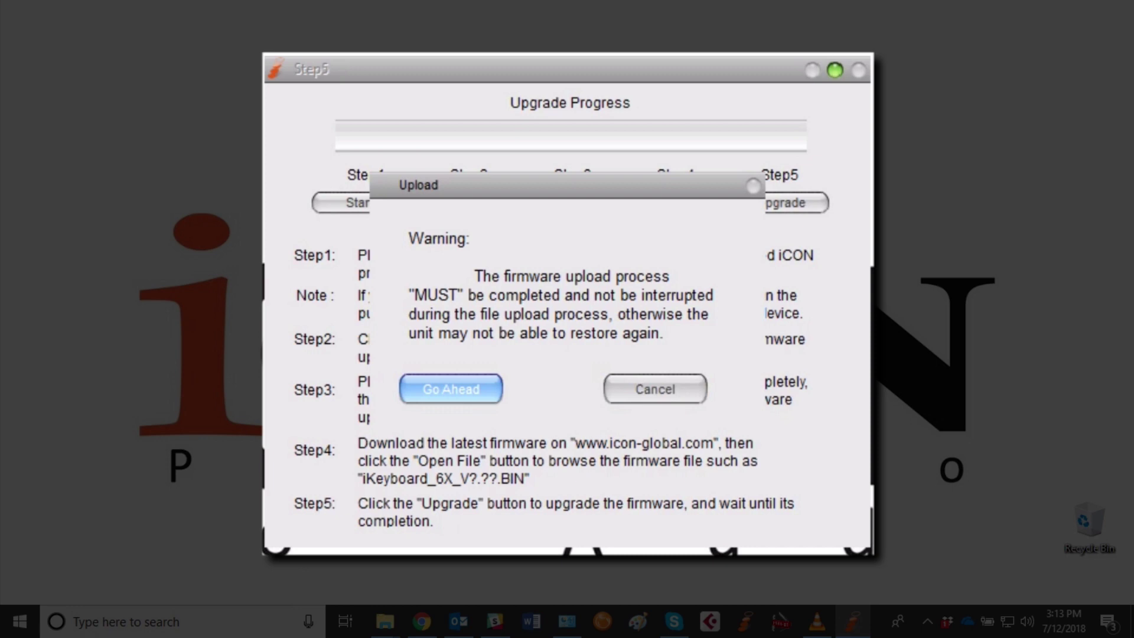
click(451, 388)
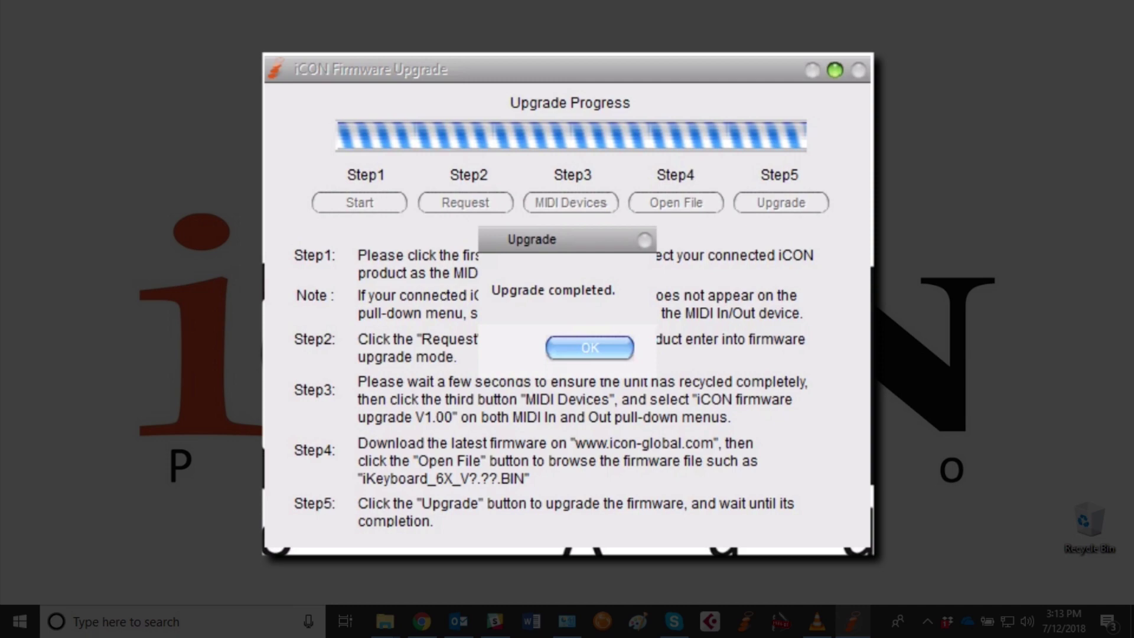
key(Return)
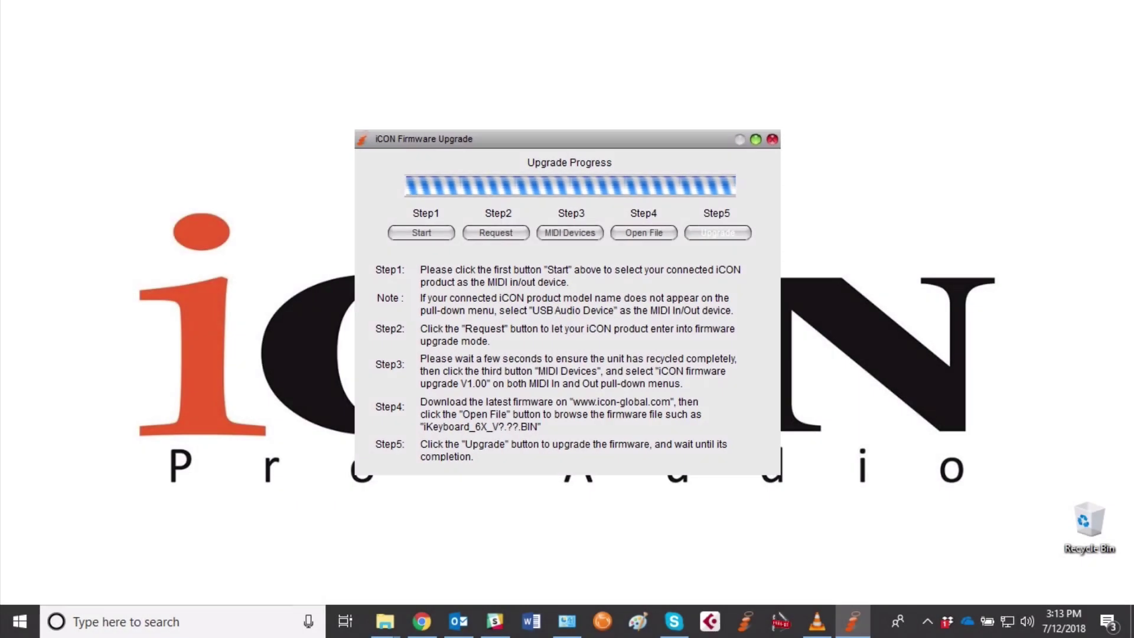
key(alt+F4)
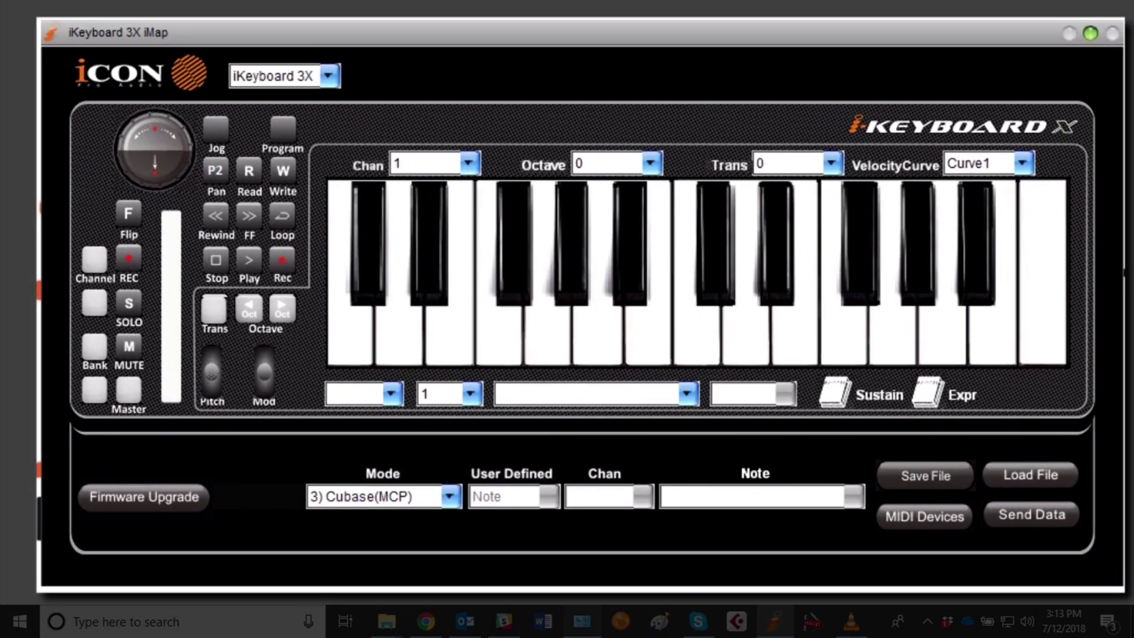
Step: Switch to Devices and Printers and examine the hardware functions of the iCON iKeyboard 6X V1.03
mouse_move(582, 620)
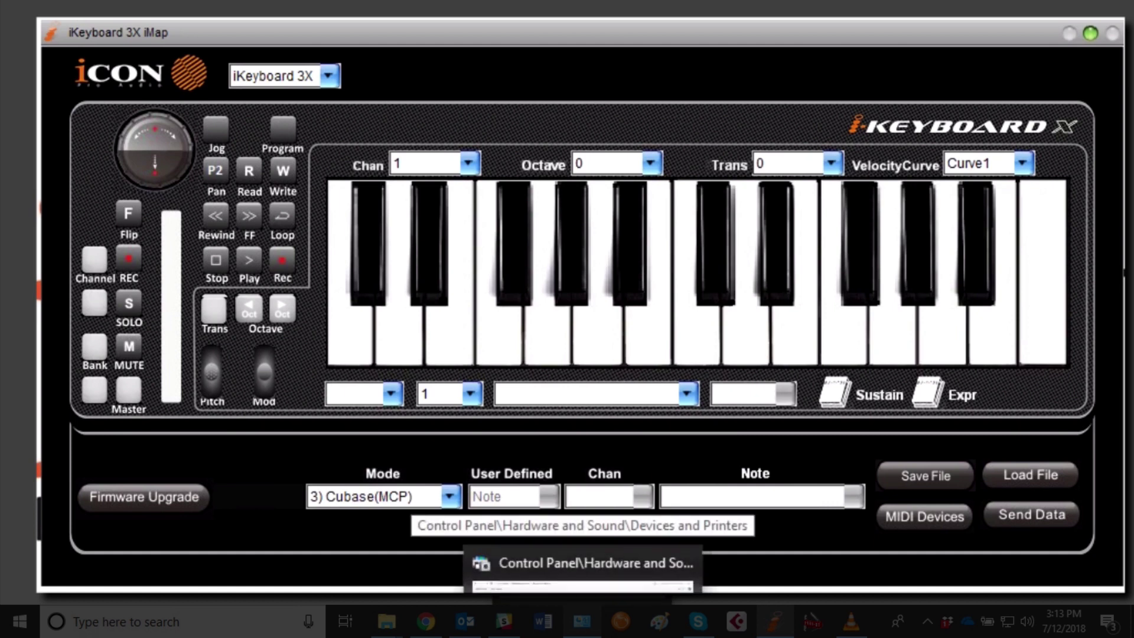
click(582, 621)
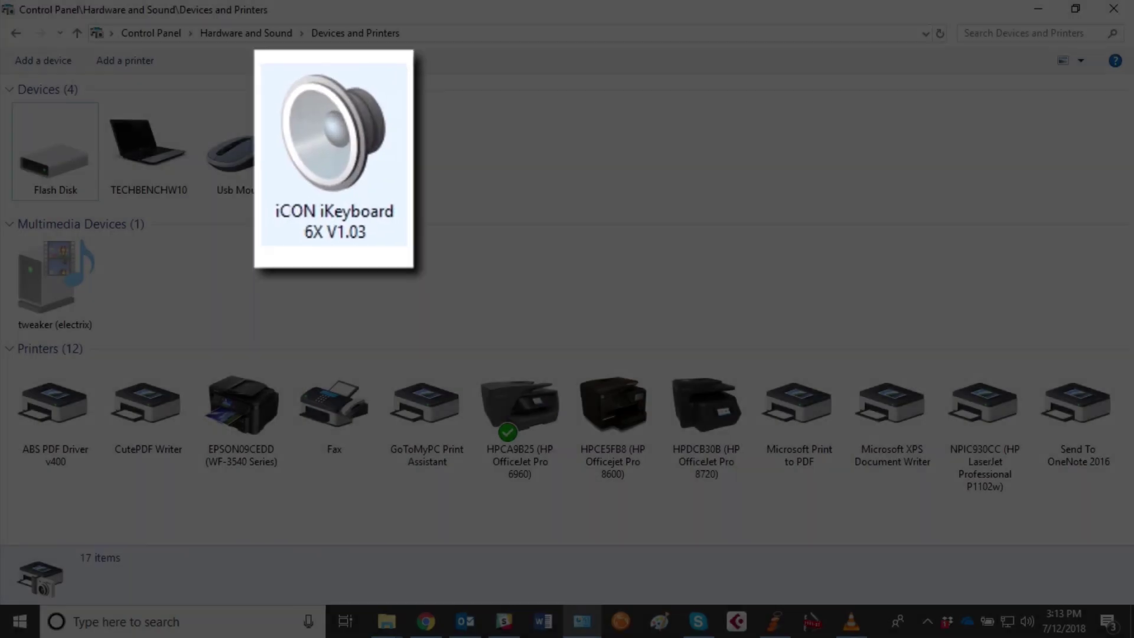
right_click(339, 161)
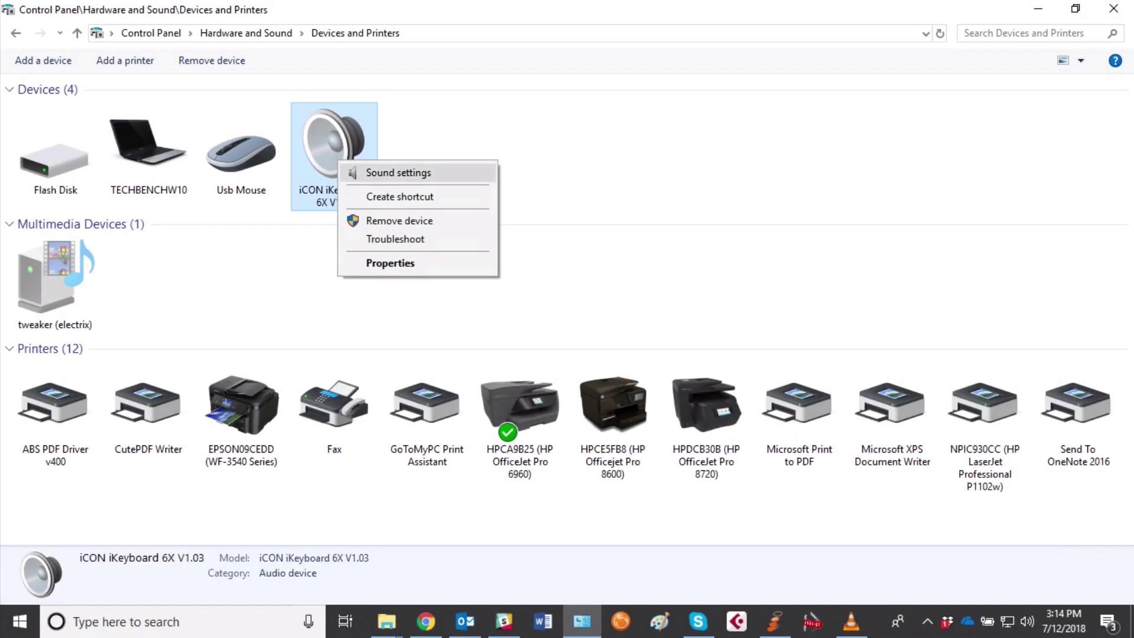
click(390, 263)
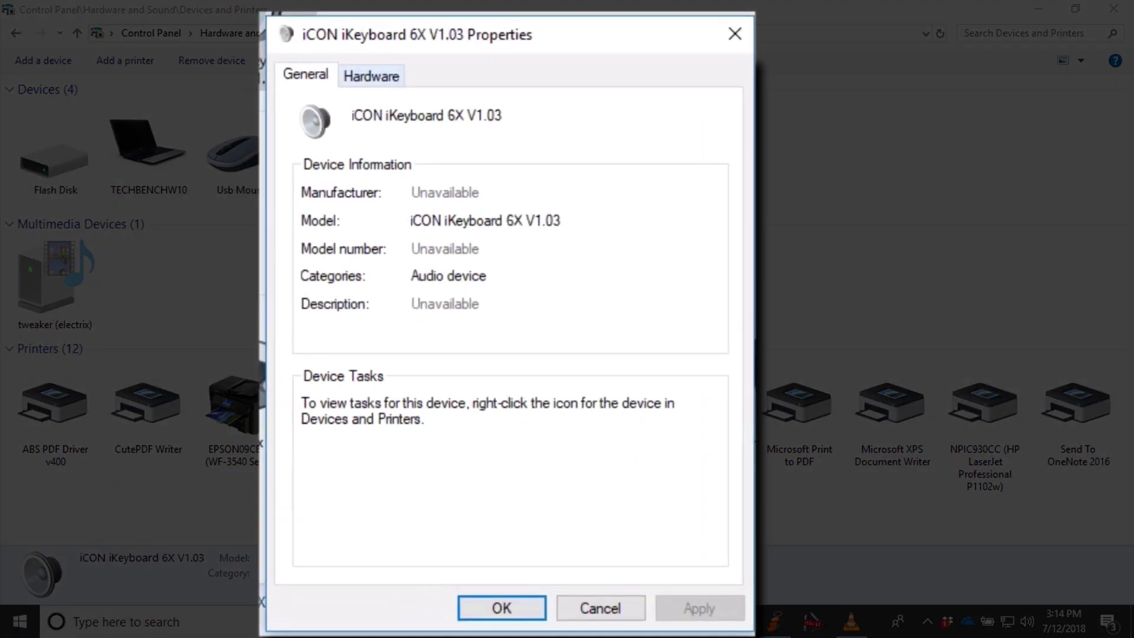
click(371, 75)
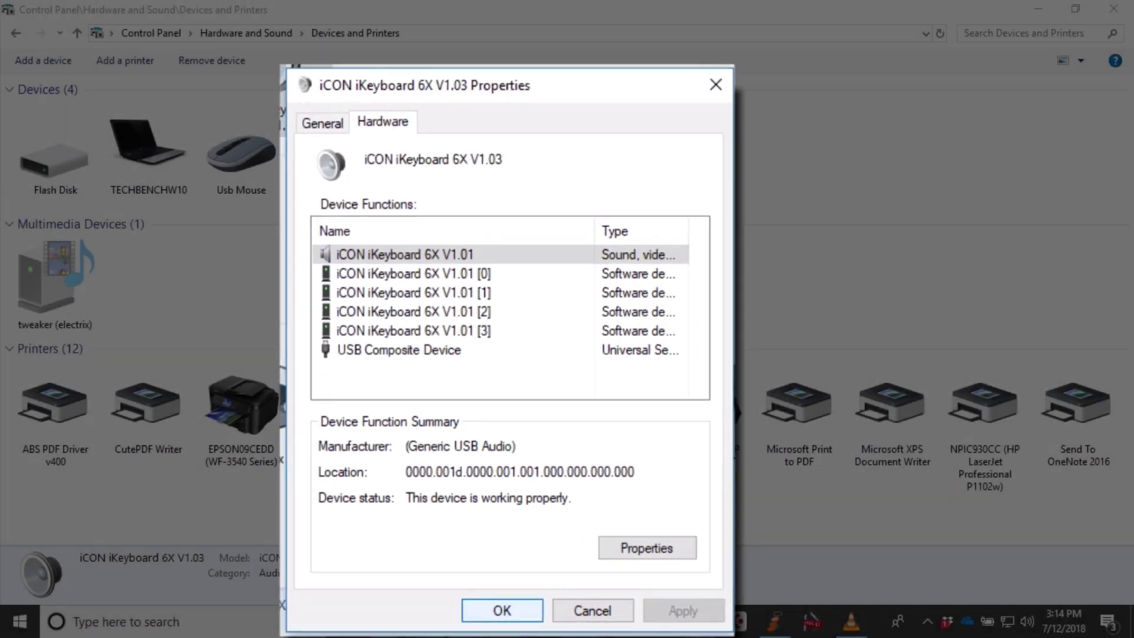
click(501, 608)
Step: Remove the iCON iKeyboard 6X V1.03 device from Windows and confirm the removal
click(320, 146)
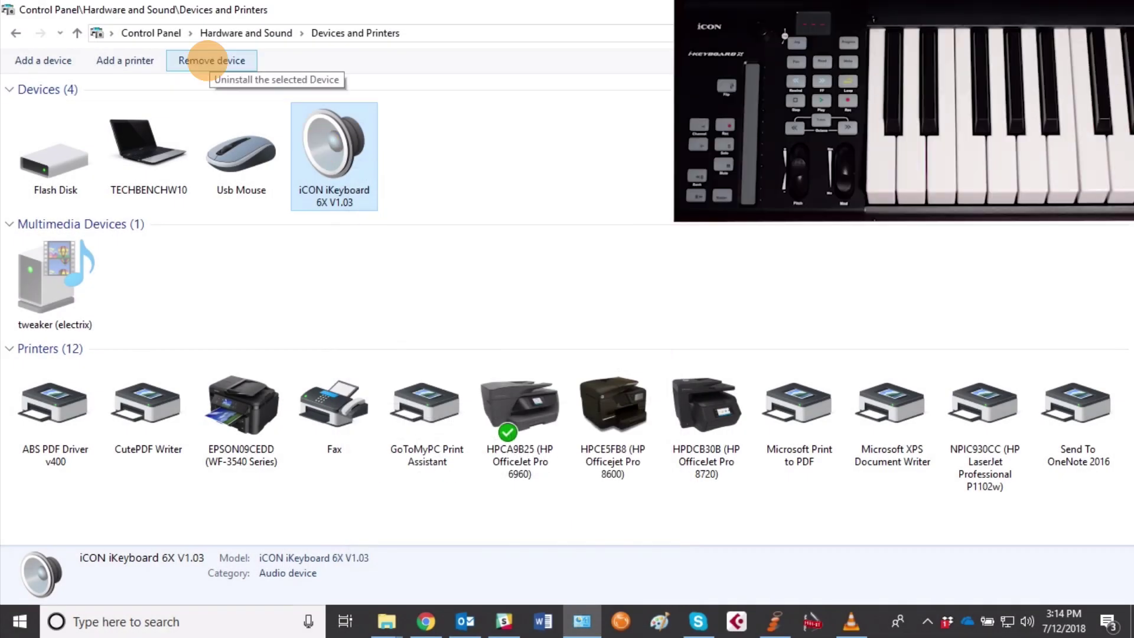
click(211, 61)
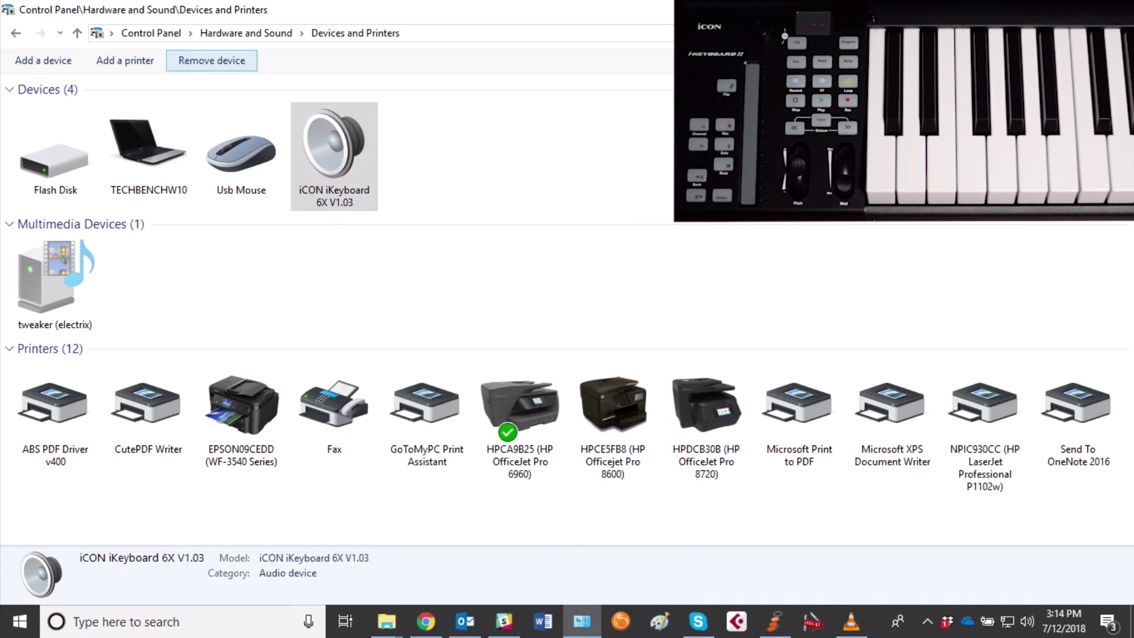
click(628, 317)
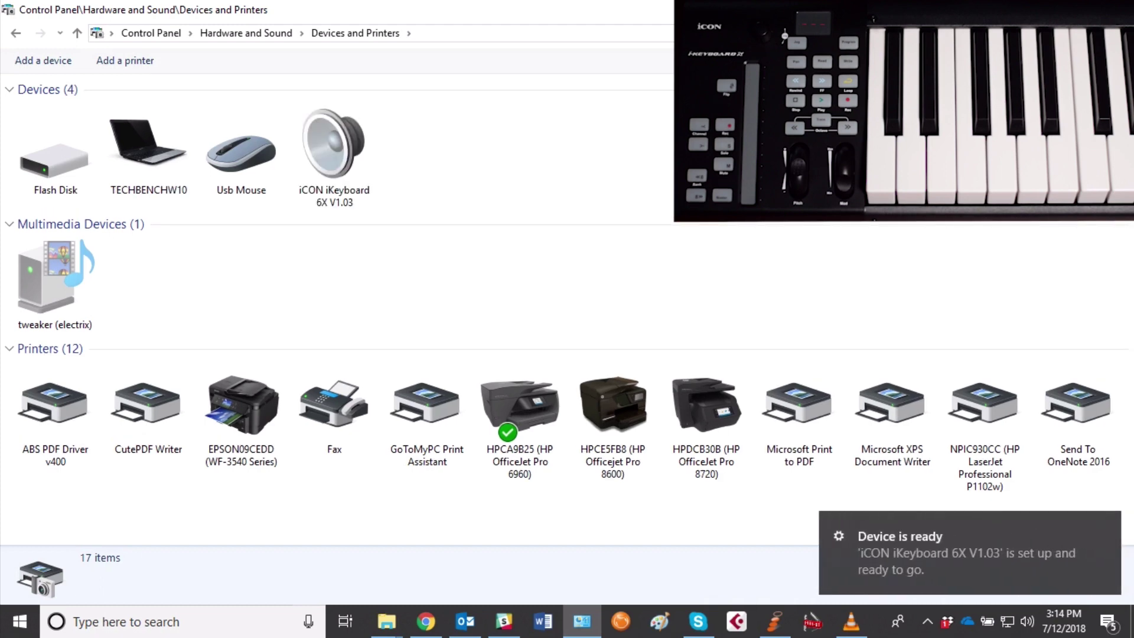
Step: Recheck the version names among the reconnected iCON iKeyboard 6X V1.03's hardware functions, then close its properties
click(334, 156)
right_click(353, 148)
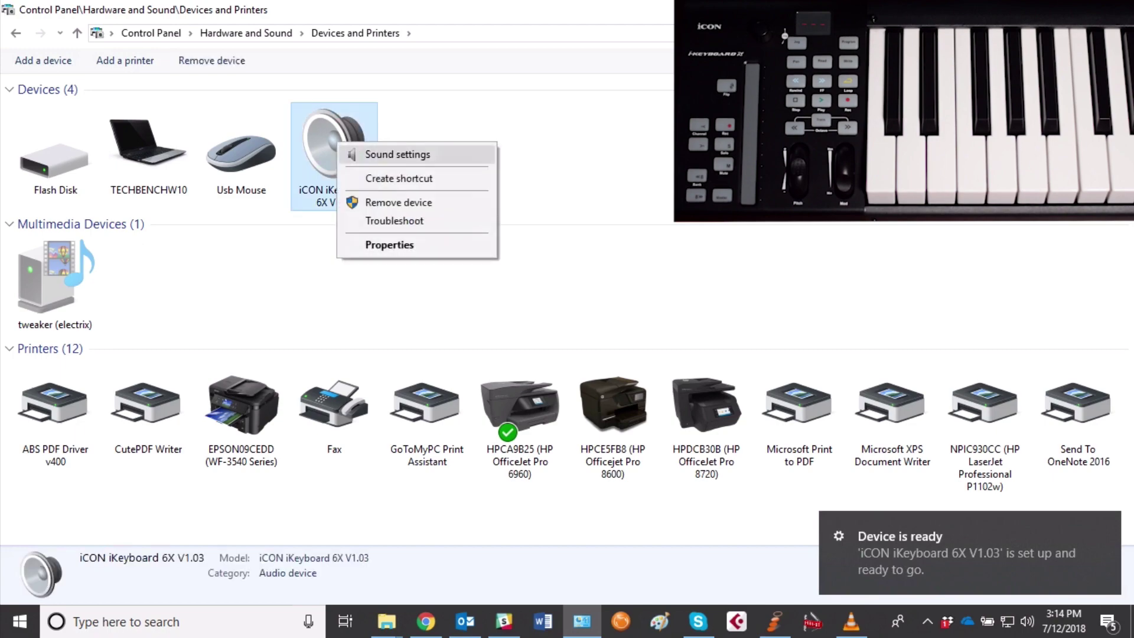
click(389, 244)
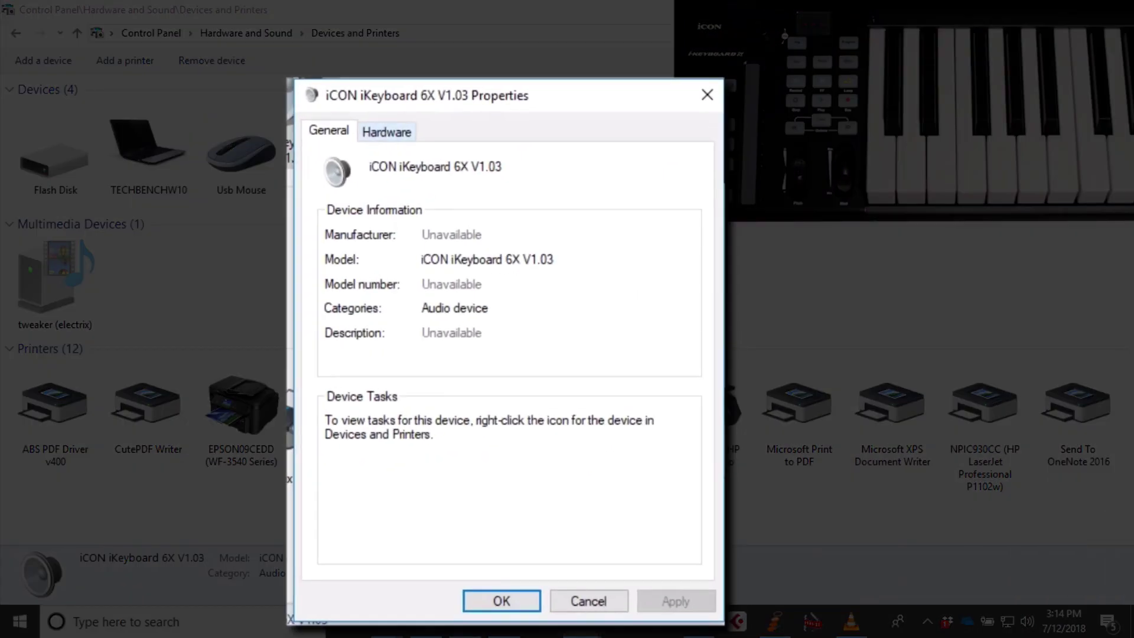
click(416, 186)
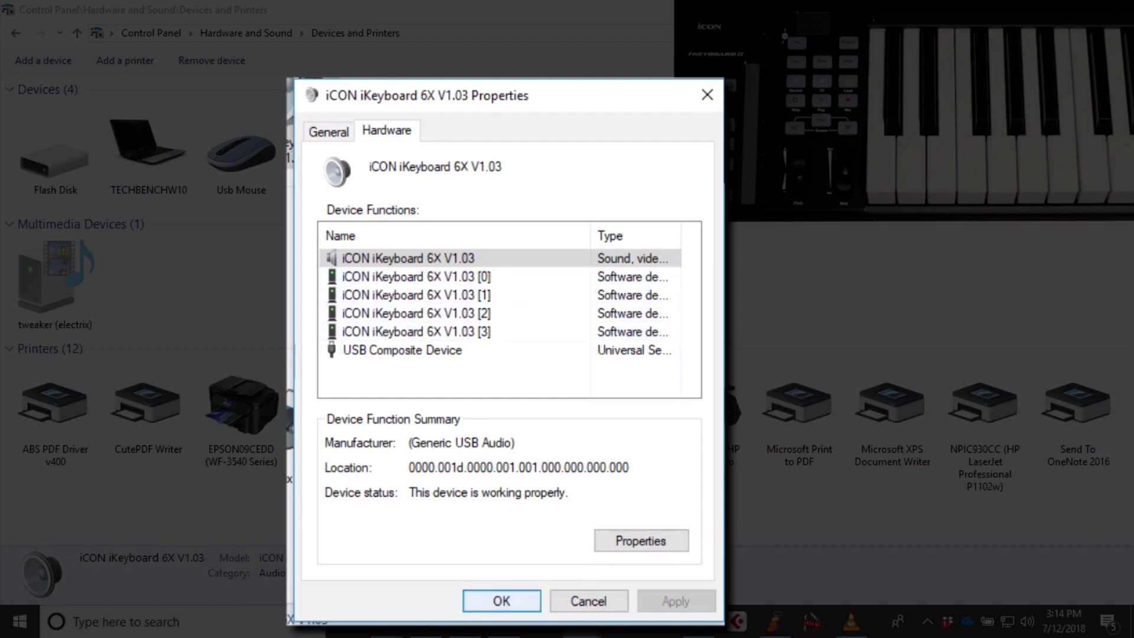
click(500, 600)
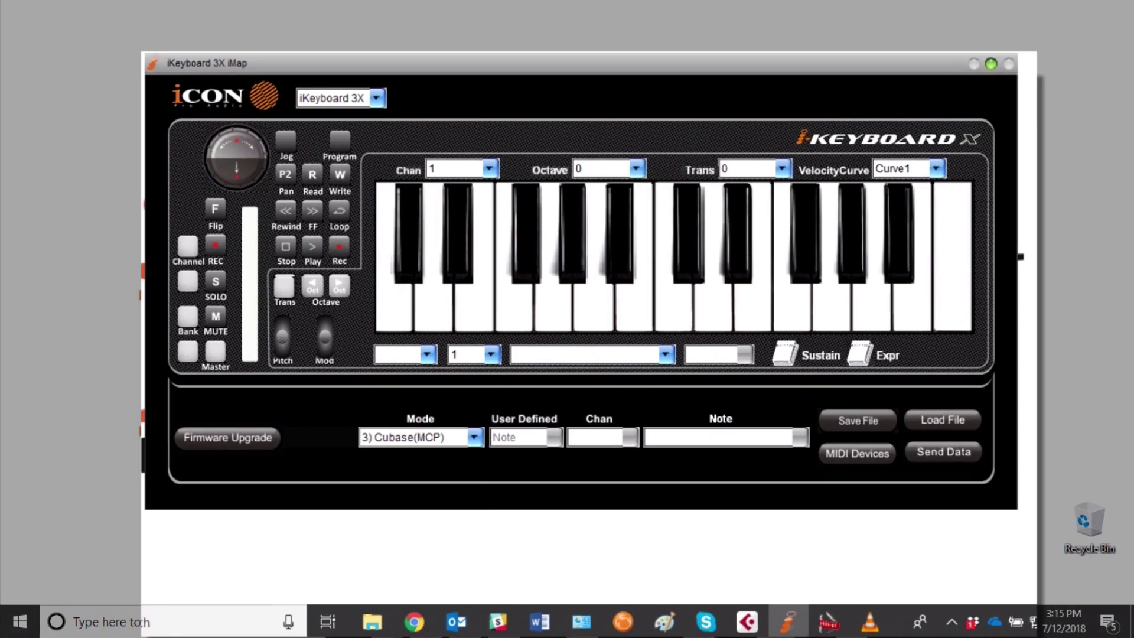
Step: In iKeyboard iMap, choose the 3) Cubase(MCP) mode and set the MIDI Out device to iCON iKeyboard 6X V1.03
click(482, 449)
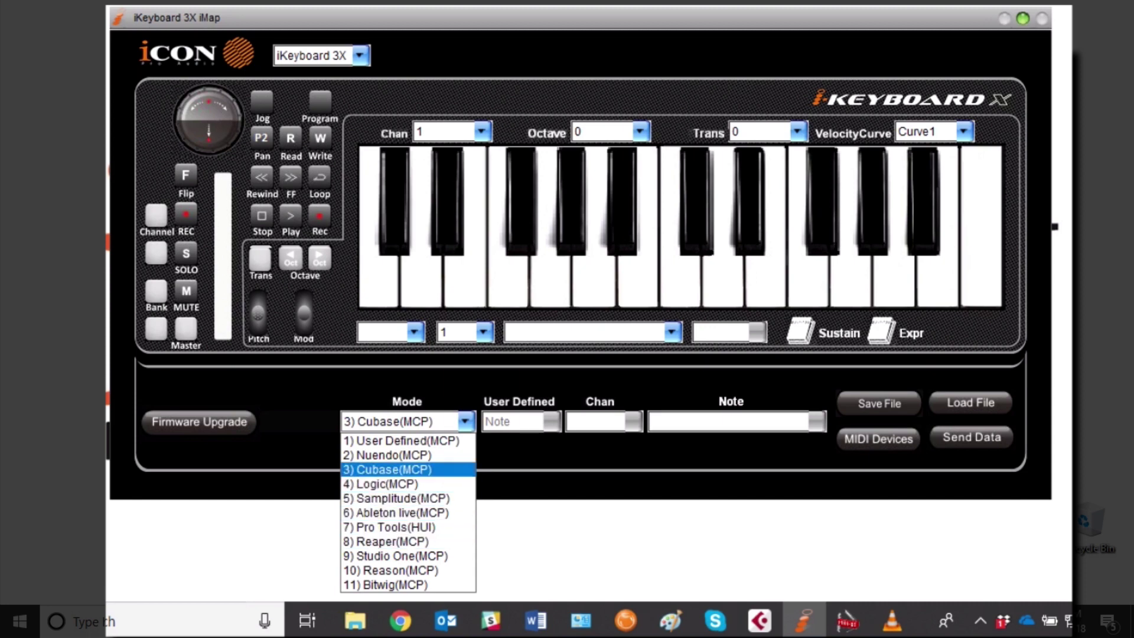
key(Return)
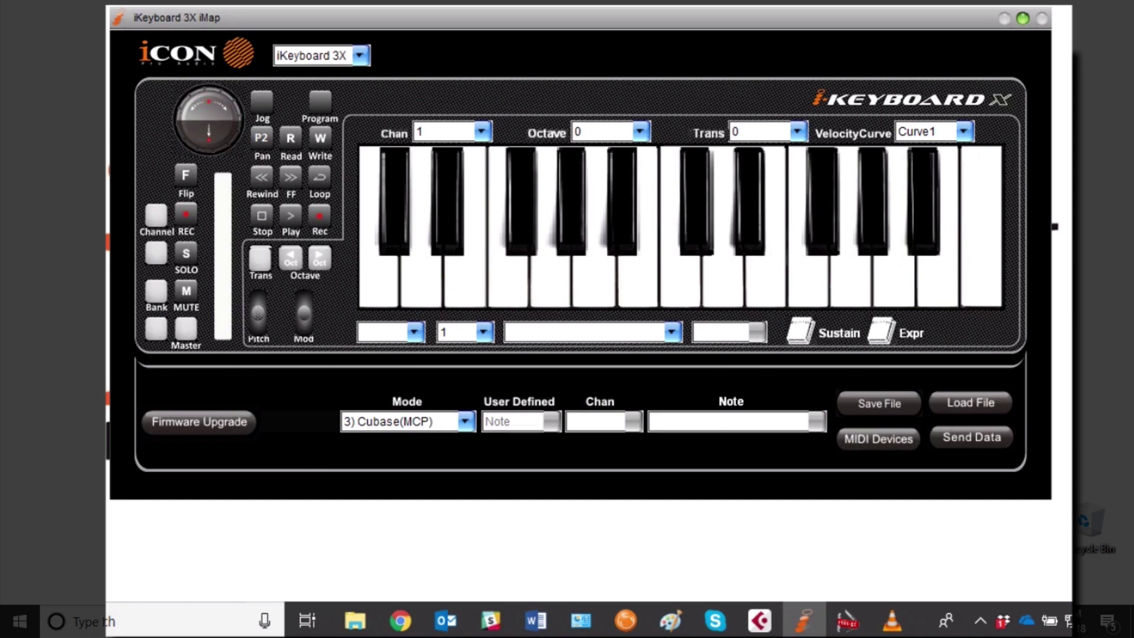
click(878, 438)
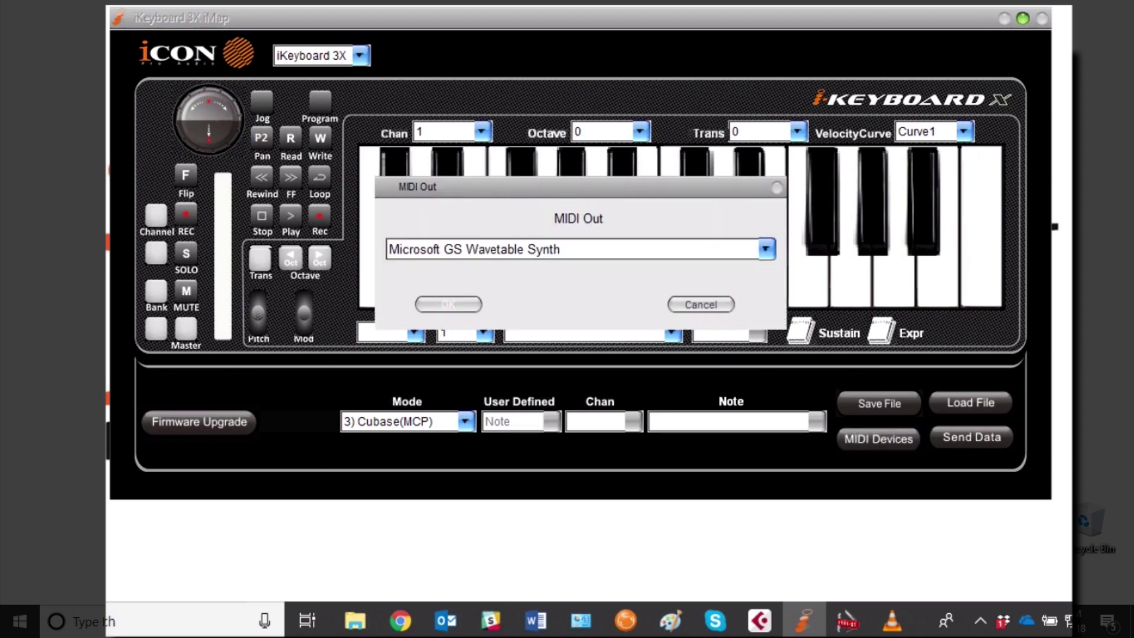
click(766, 249)
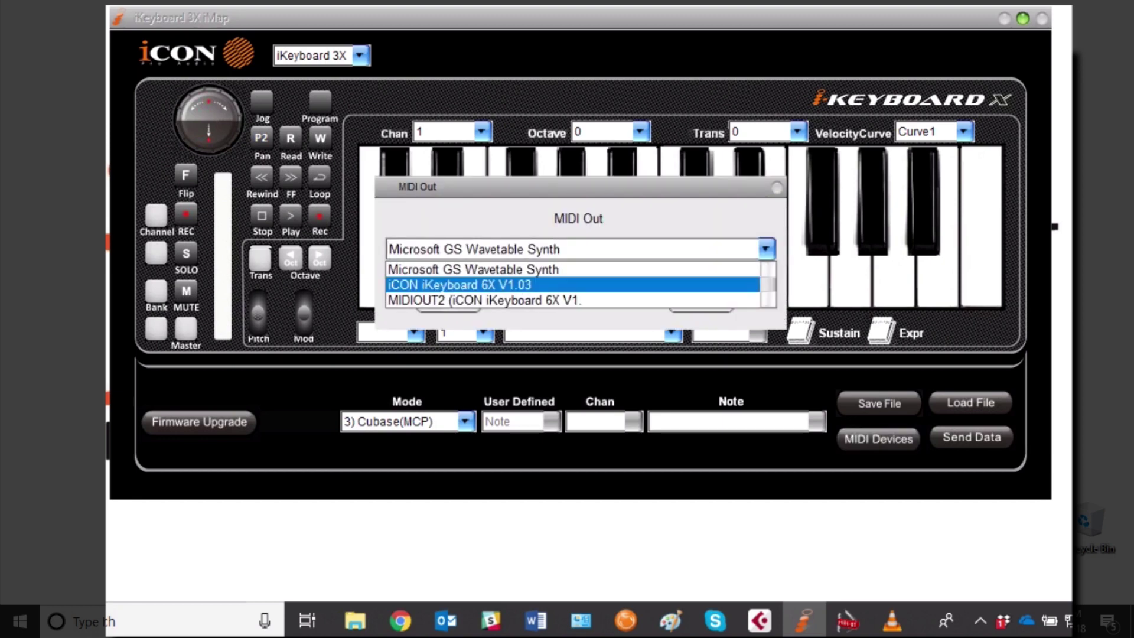
key(Down)
key(Up)
click(459, 285)
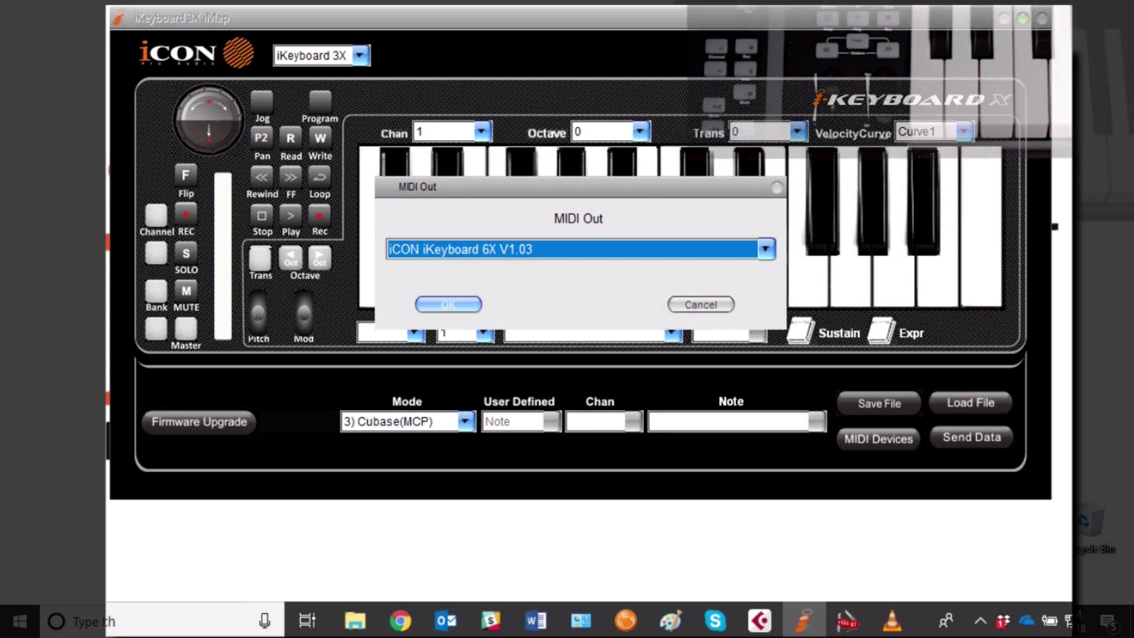
click(448, 304)
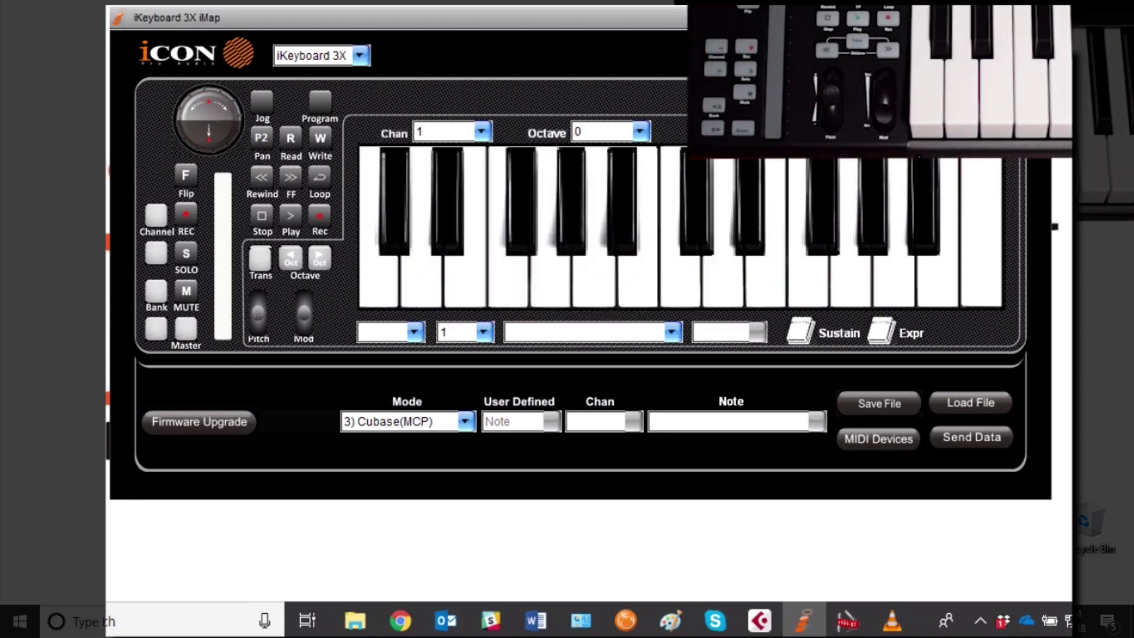
Step: Send the mode data to the keyboard, dismiss the resulting message, and minimize the iMap window
click(971, 437)
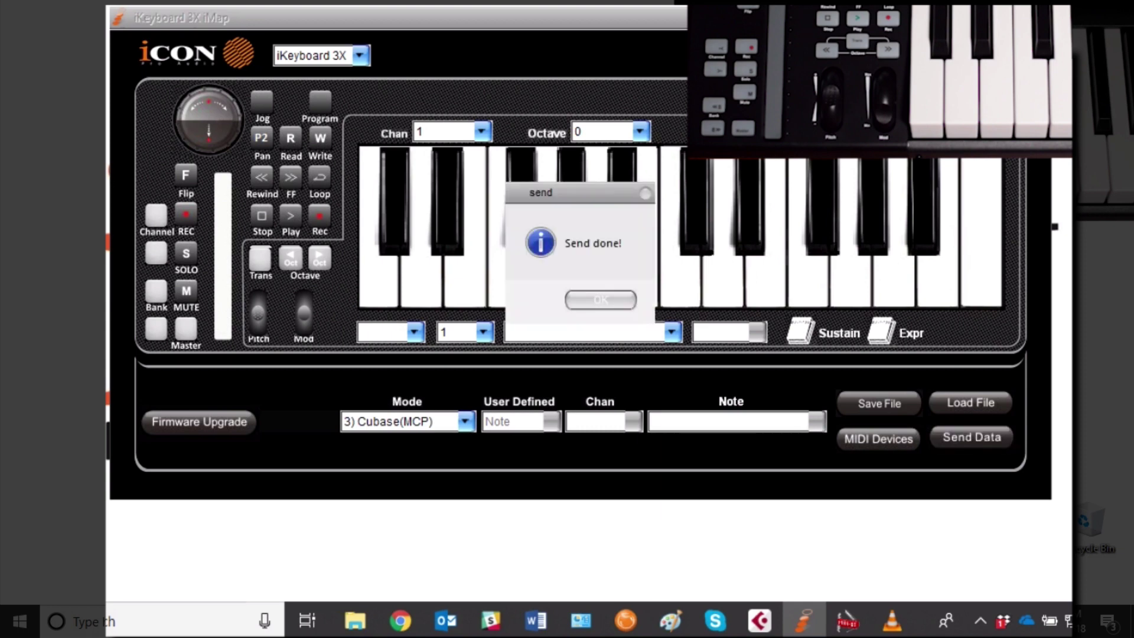
key(Return)
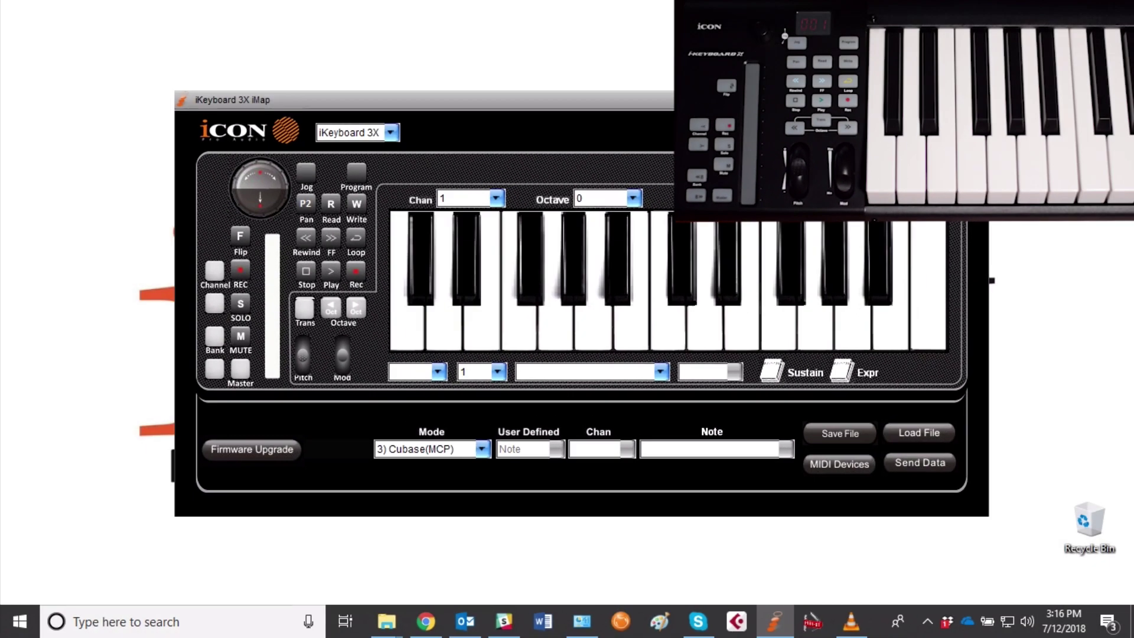
key(super+Down)
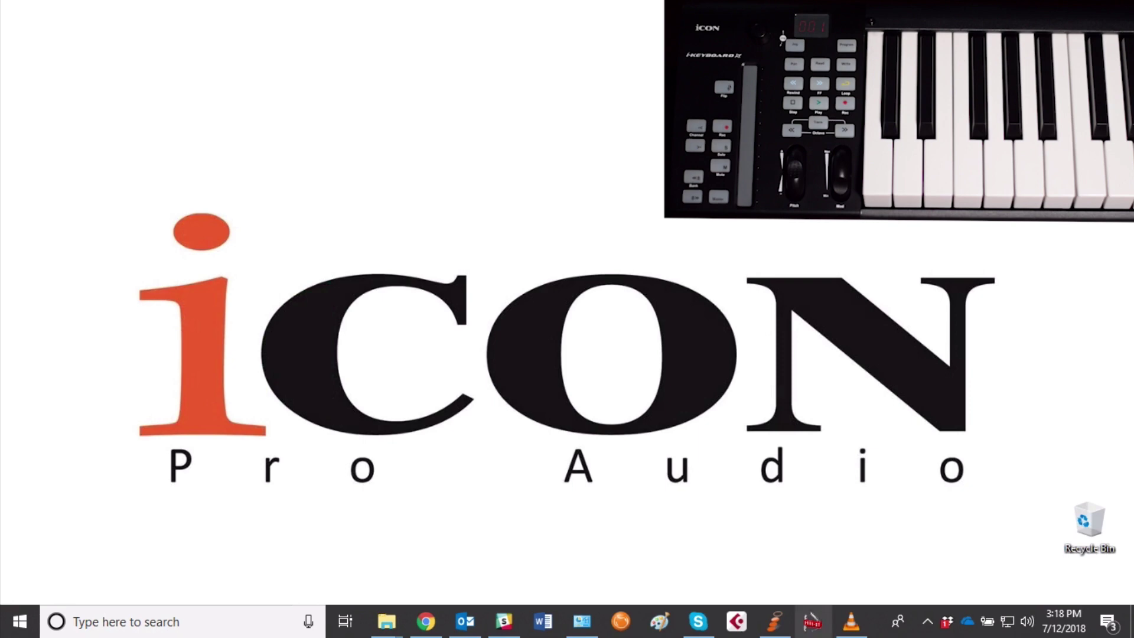
Step: Switch to MIDI-OX and select iCON iKeyboard 6X V1.03 as the only MIDI input device, with MIDIIN2 deselected
click(813, 621)
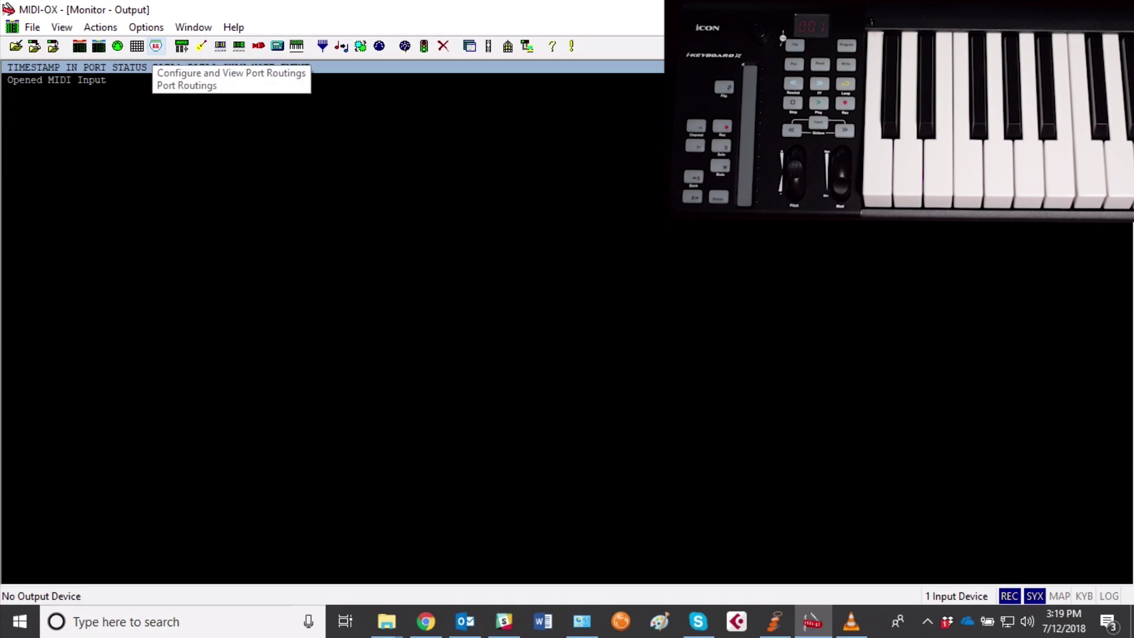
click(100, 27)
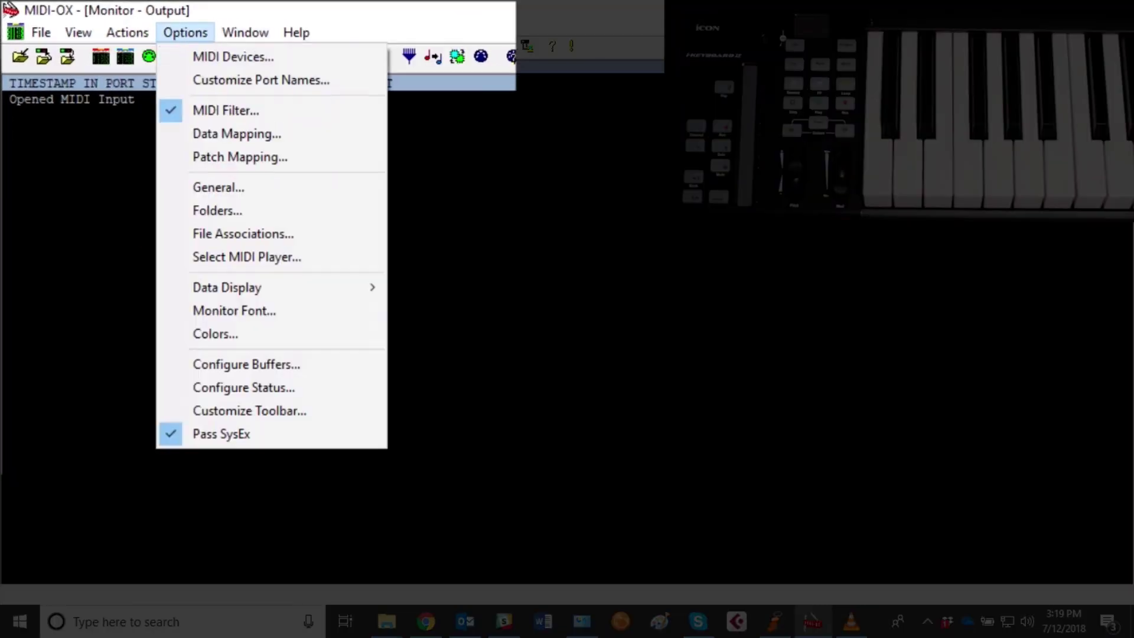
click(233, 57)
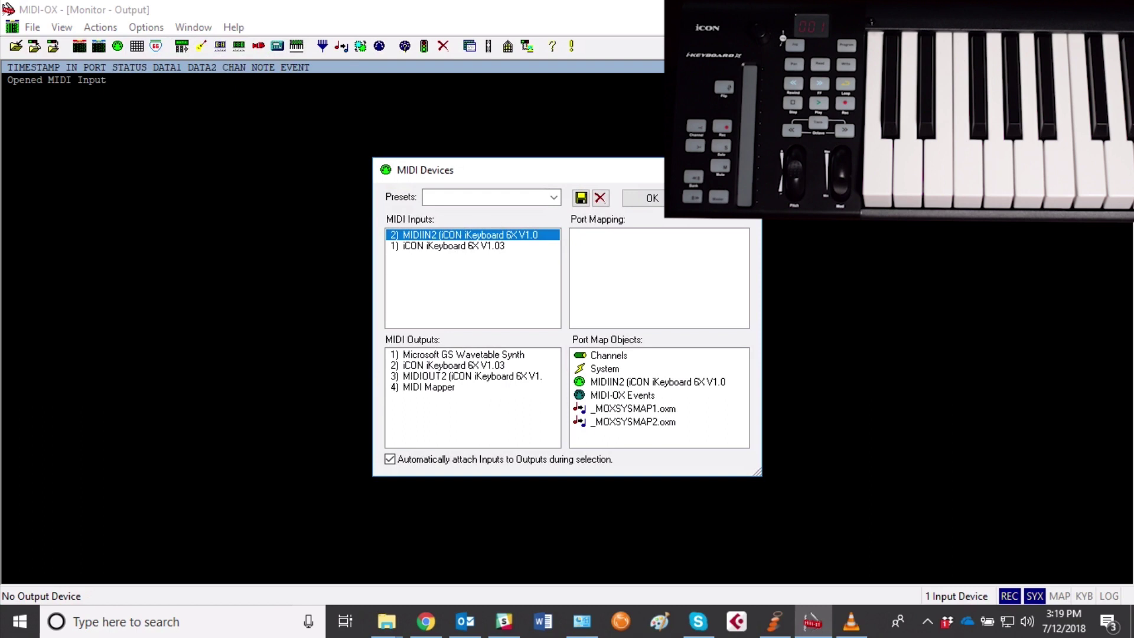
click(453, 246)
click(464, 234)
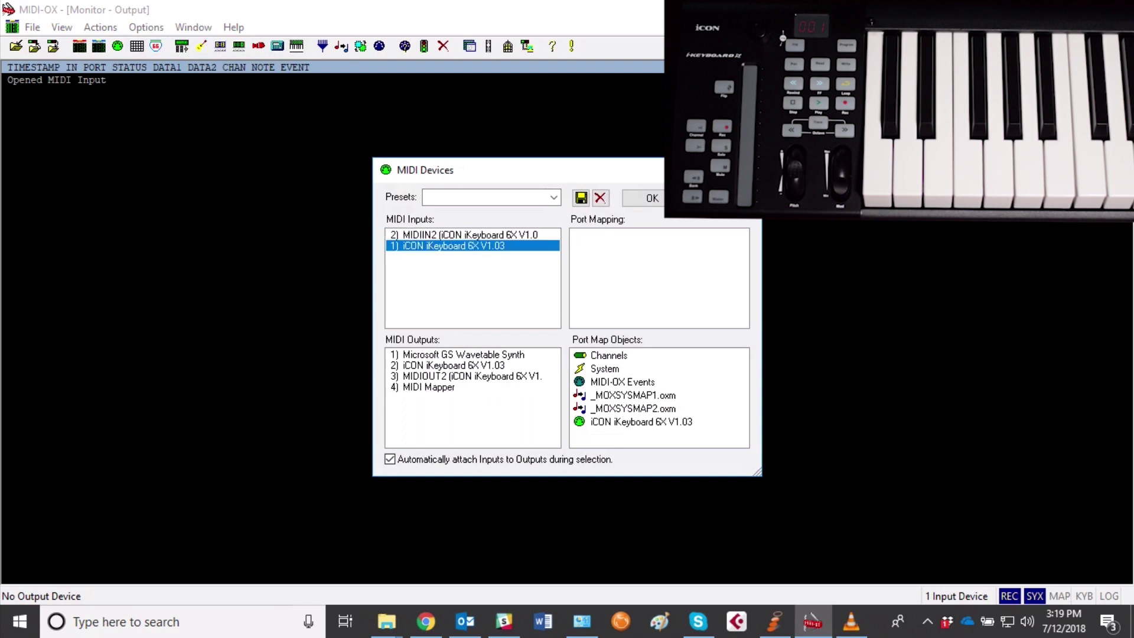
click(452, 246)
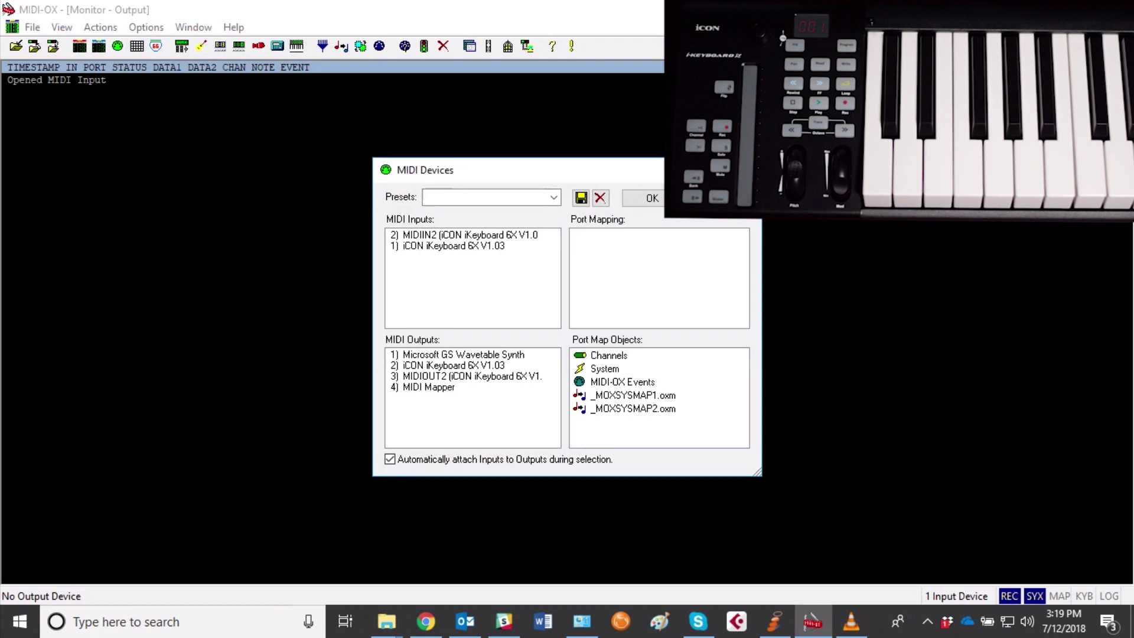
click(453, 246)
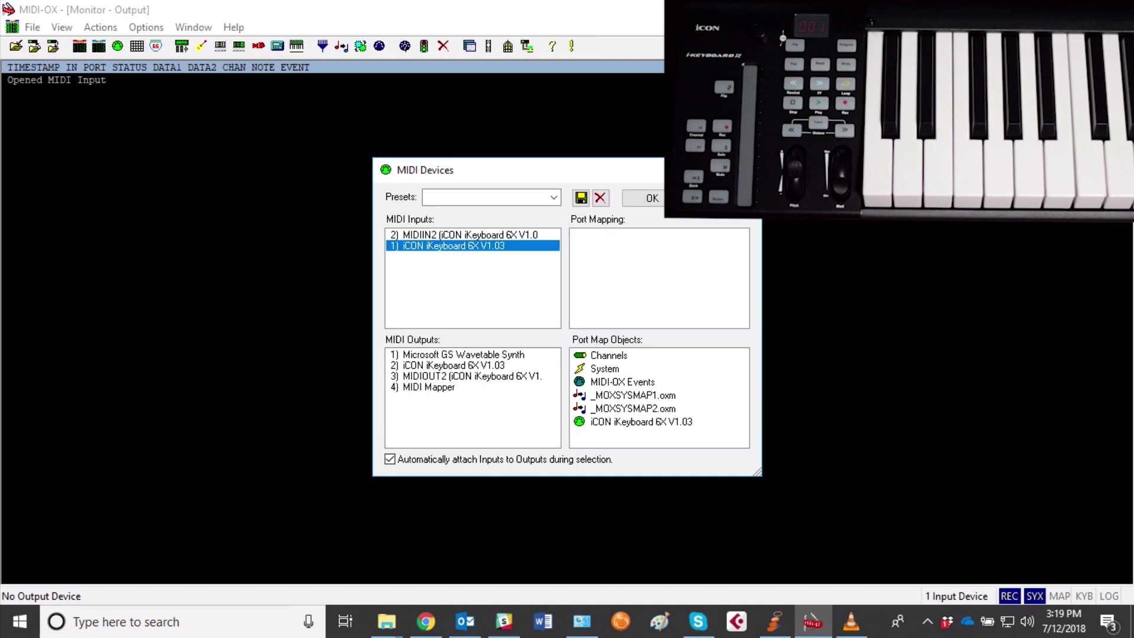
click(453, 245)
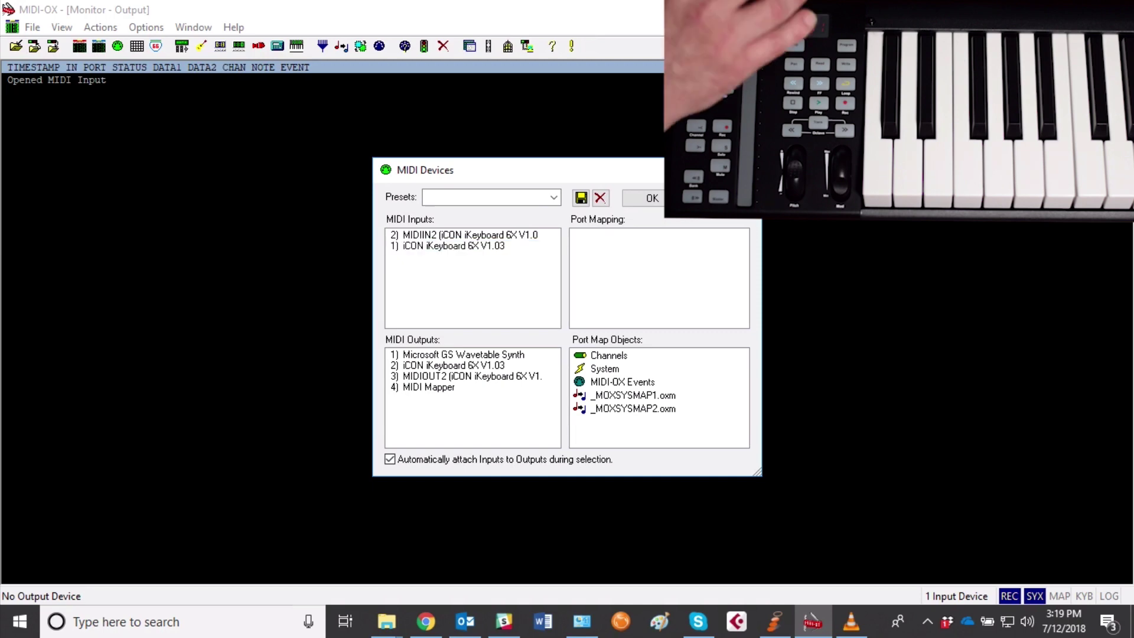
click(452, 234)
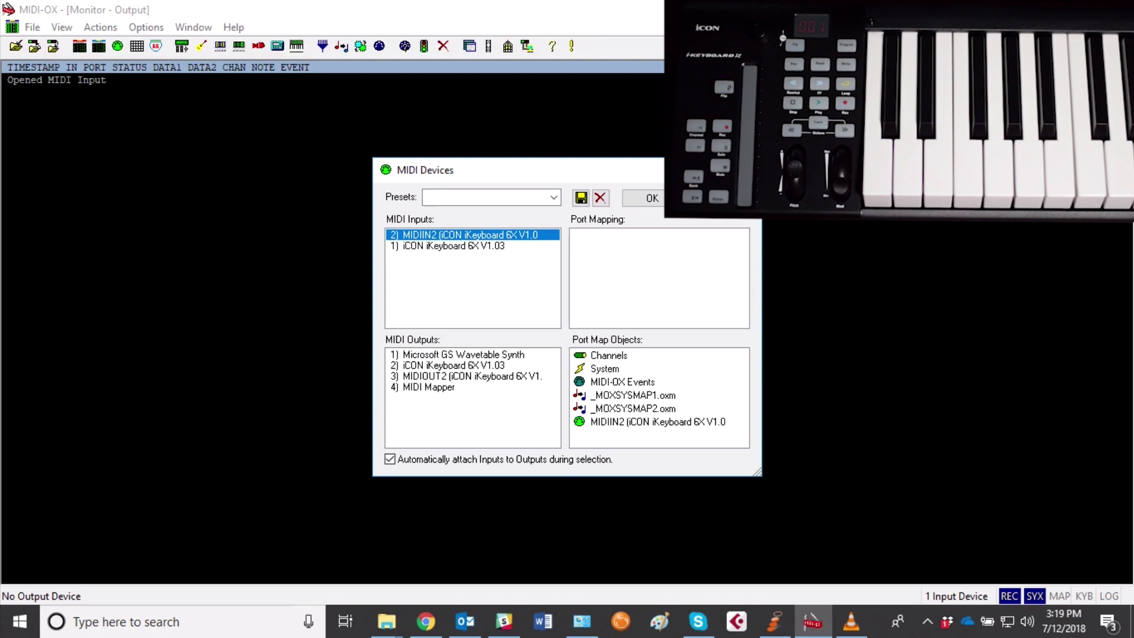
click(453, 246)
click(452, 234)
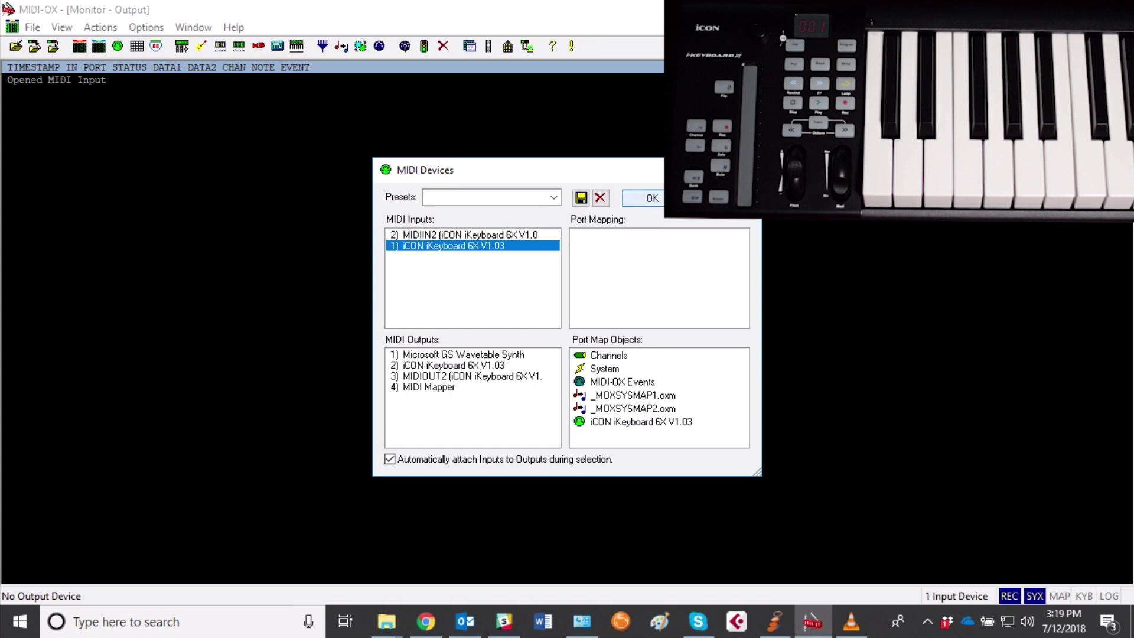
click(643, 197)
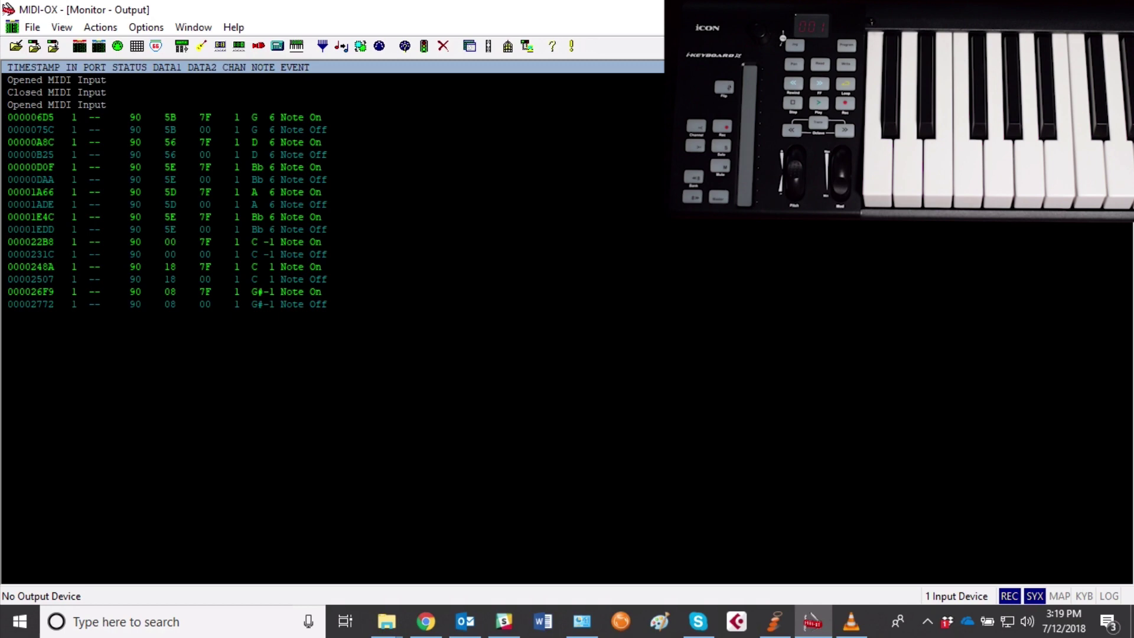
Step: Change the MIDI-OX input device to MIDIIN2 (iCON iKeyboard 6X V1.0) only and confirm the device selection
click(146, 27)
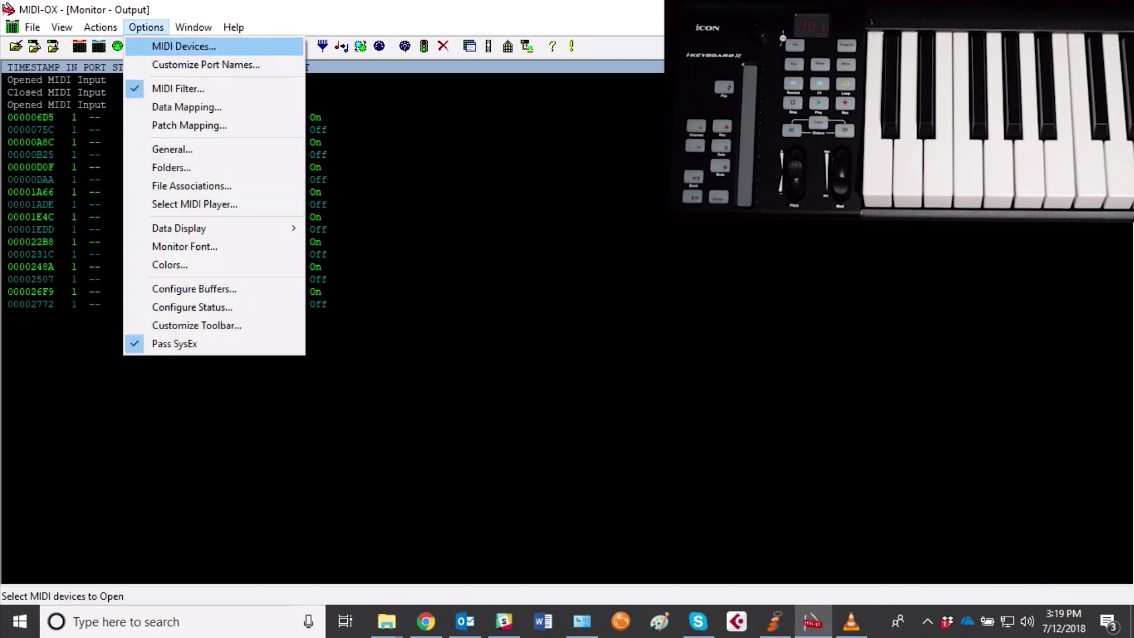
click(184, 46)
click(470, 246)
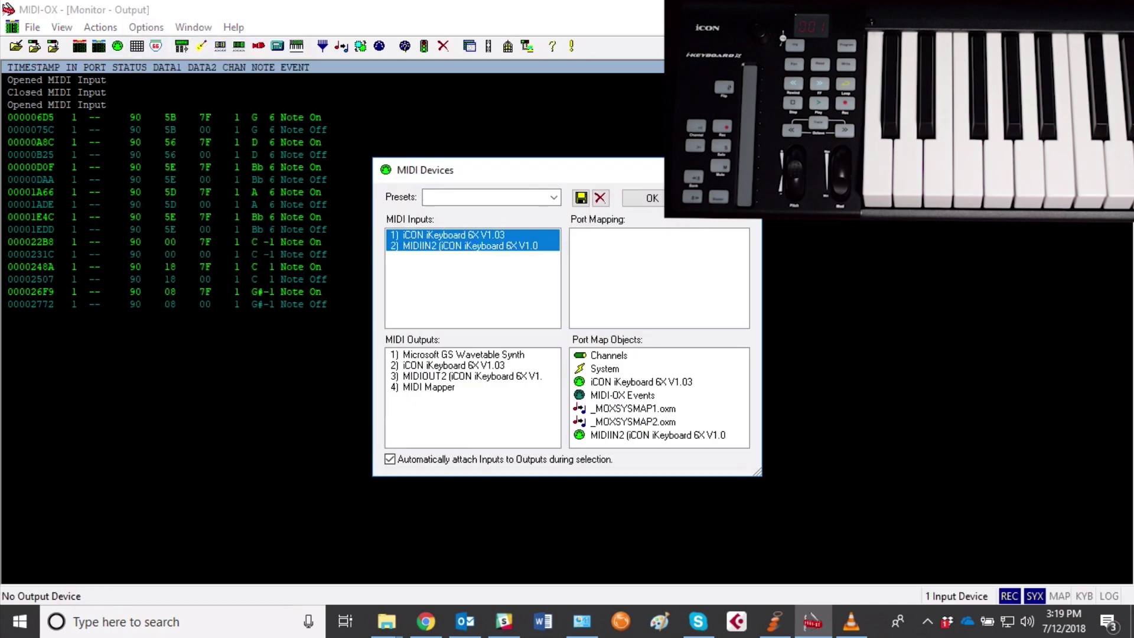
click(453, 234)
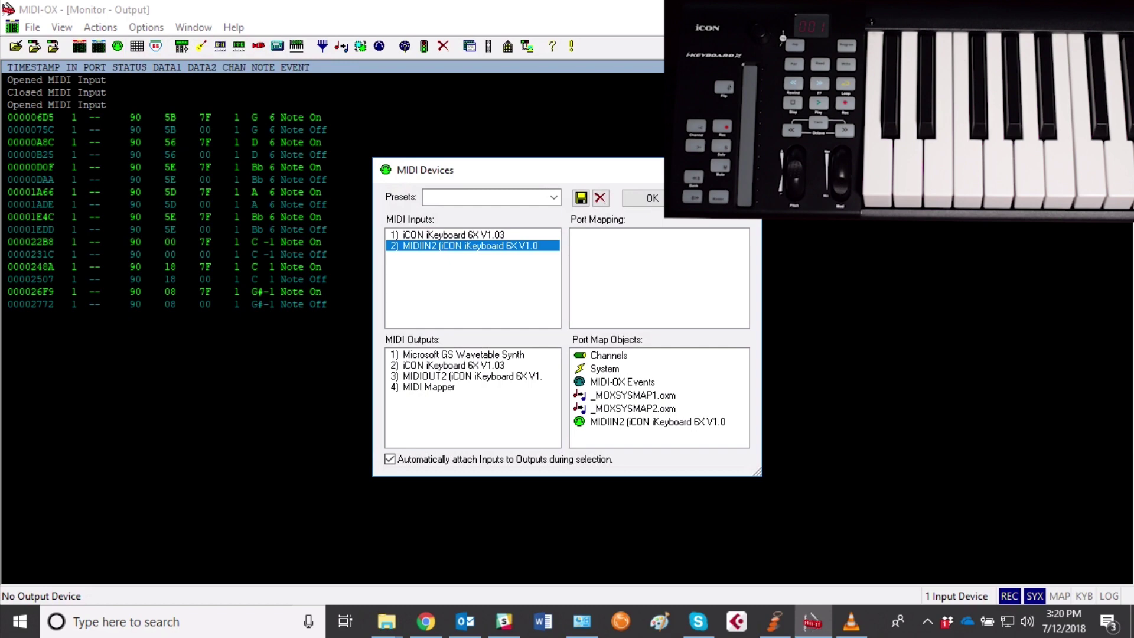
click(650, 198)
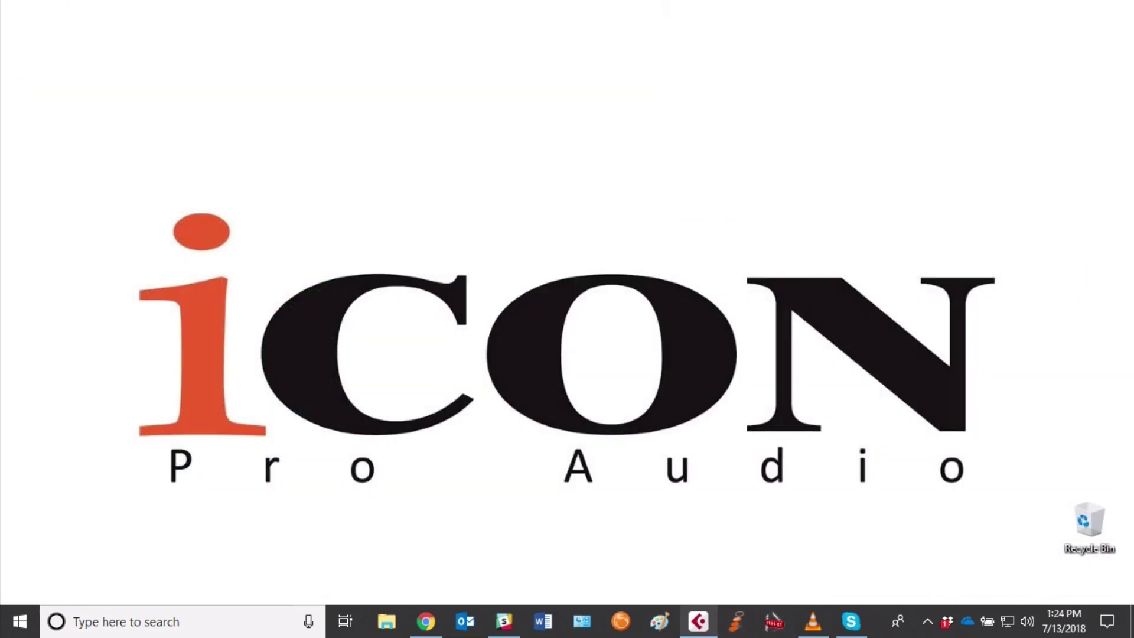
Step: Switch to the Cubase LE project and open Device Setup
click(698, 621)
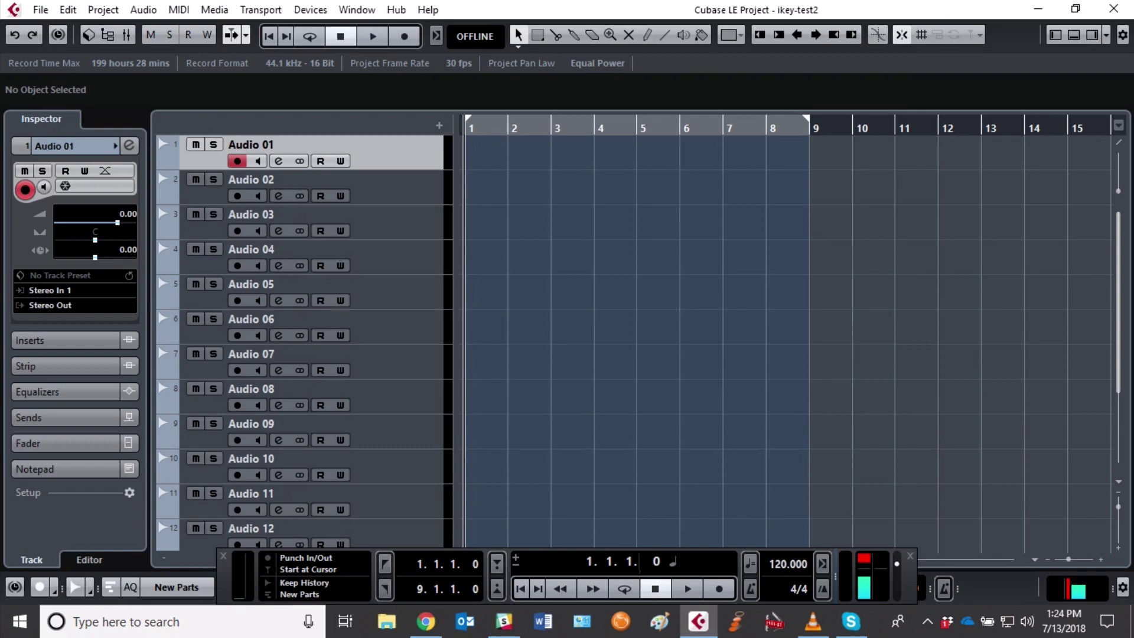
key(alt+d)
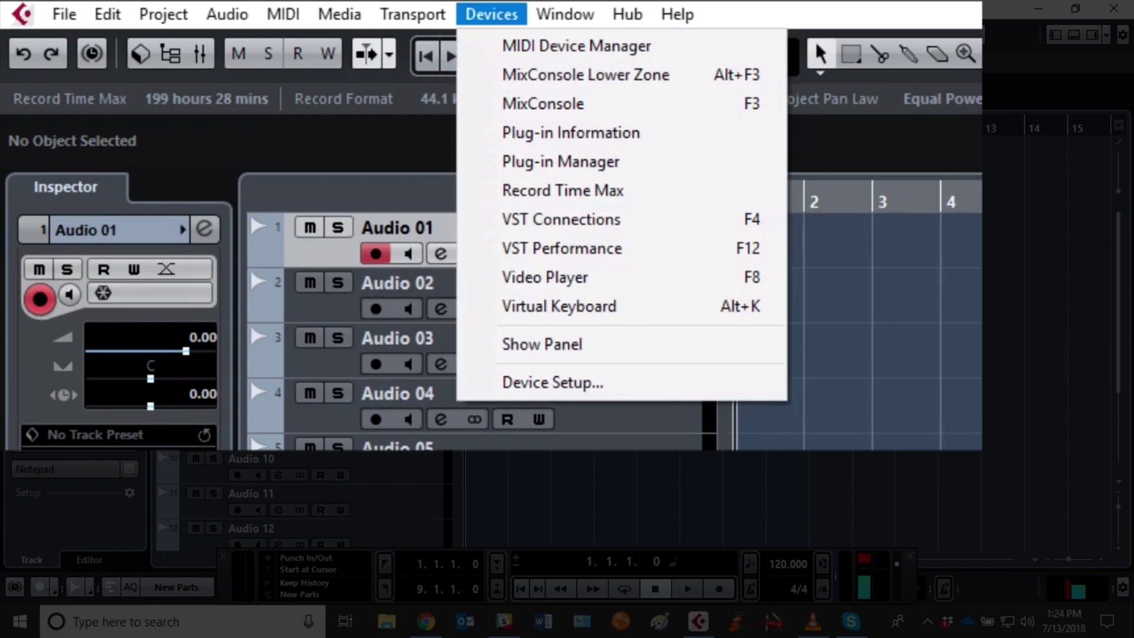
key(Right)
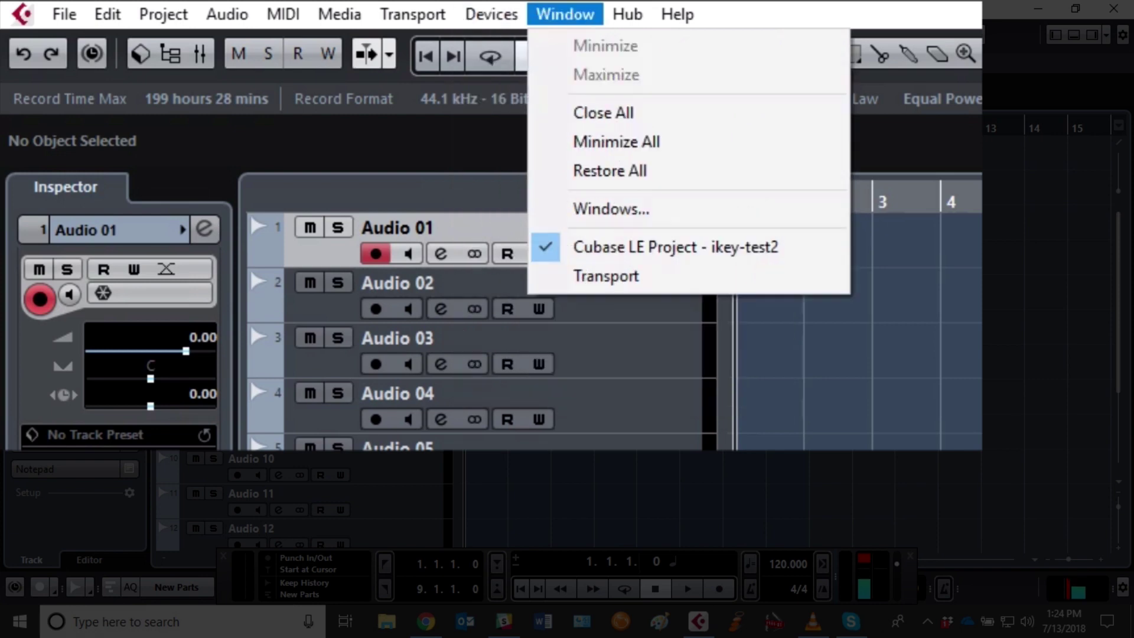
key(Left)
key(Down)
key(Down)
key(Down)
key(Down)
key(Down)
key(Down)
key(Down)
key(Down)
key(Down)
key(Down)
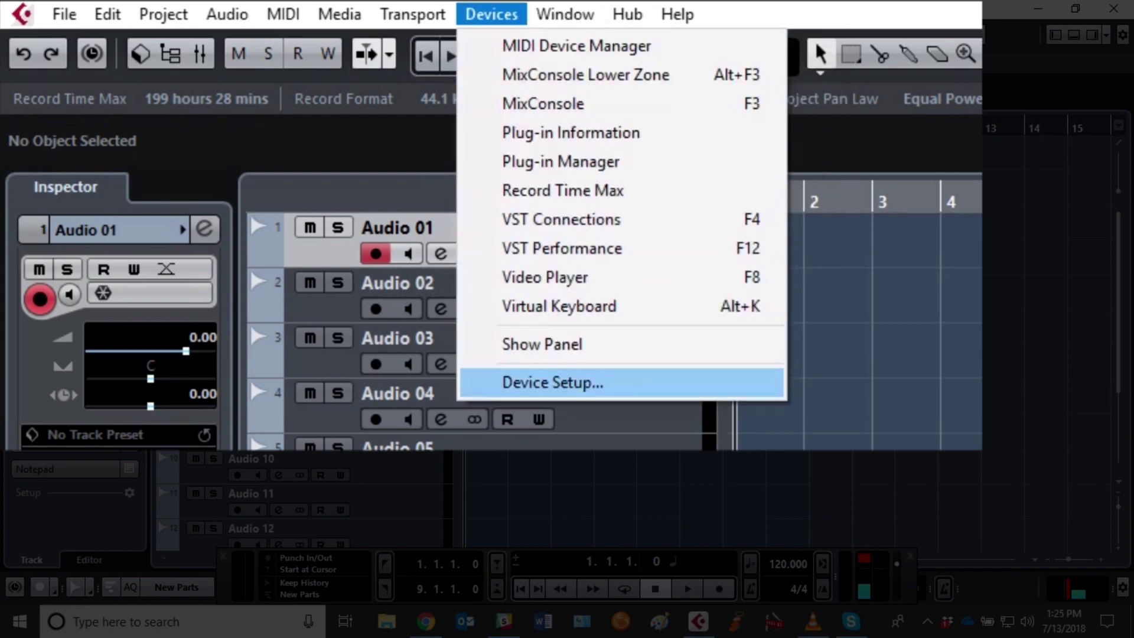
click(594, 385)
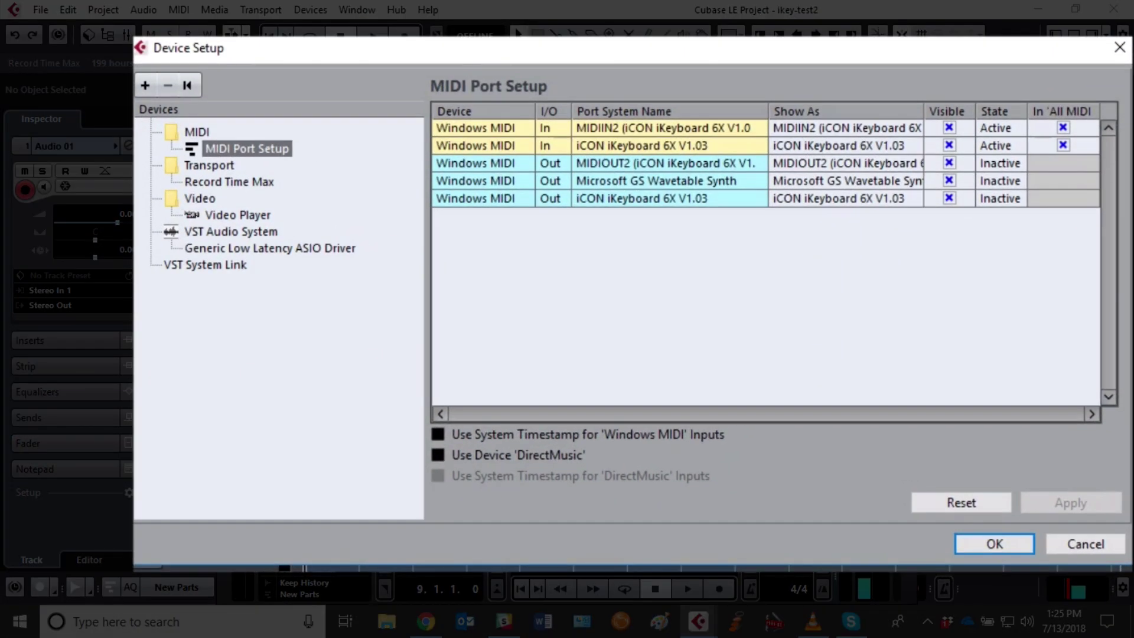
Step: Add Mackie Control as a remote device in Device Setup
click(209, 165)
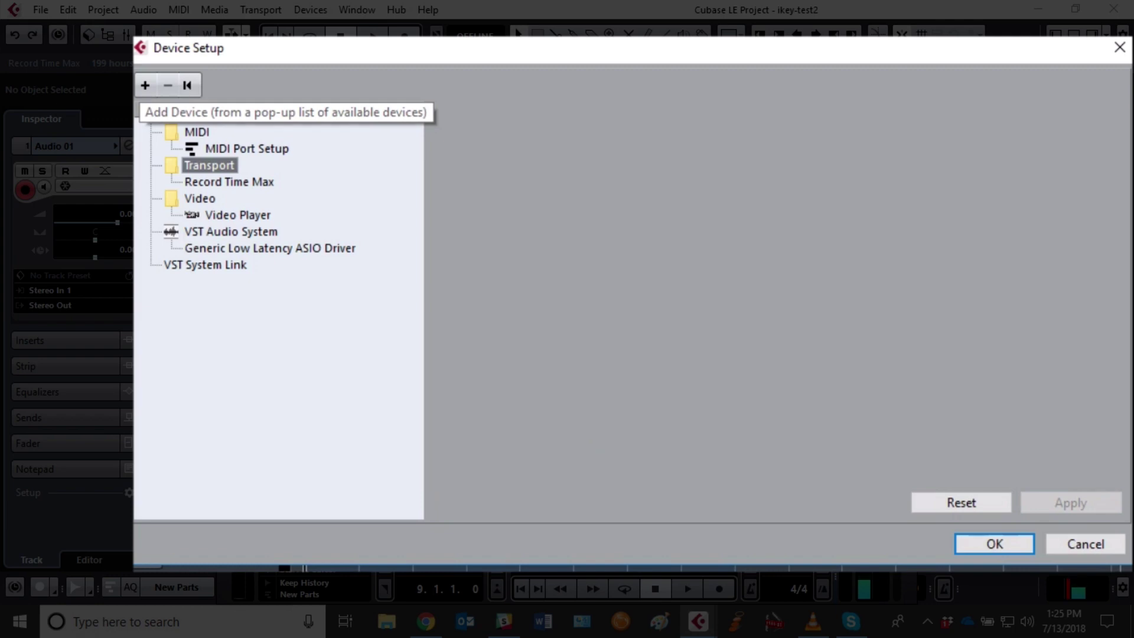
click(144, 85)
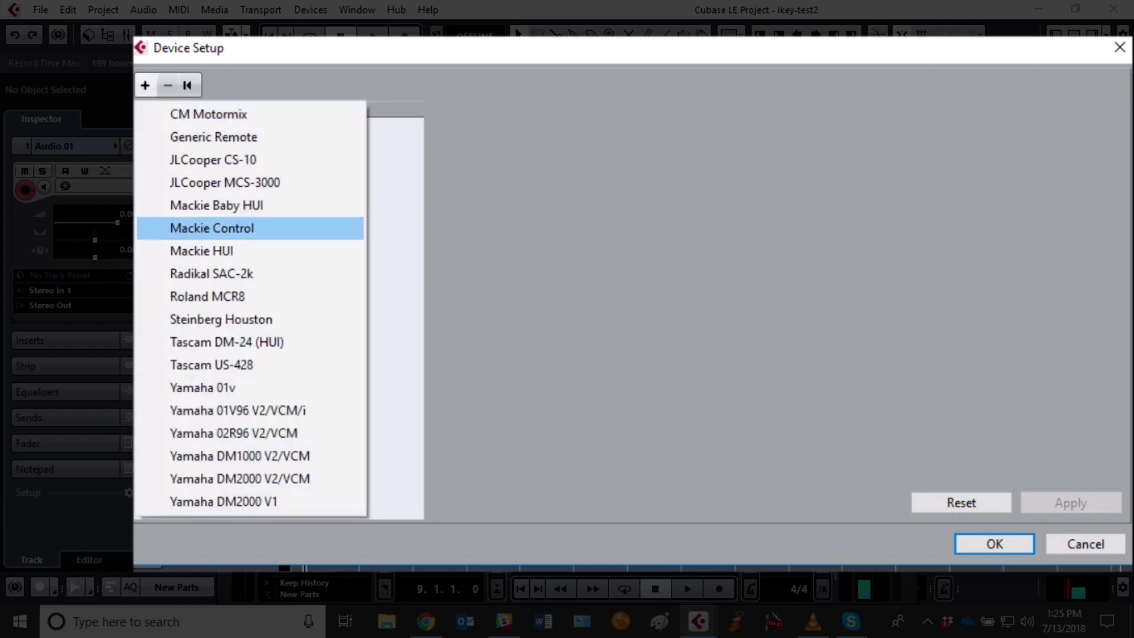
click(289, 229)
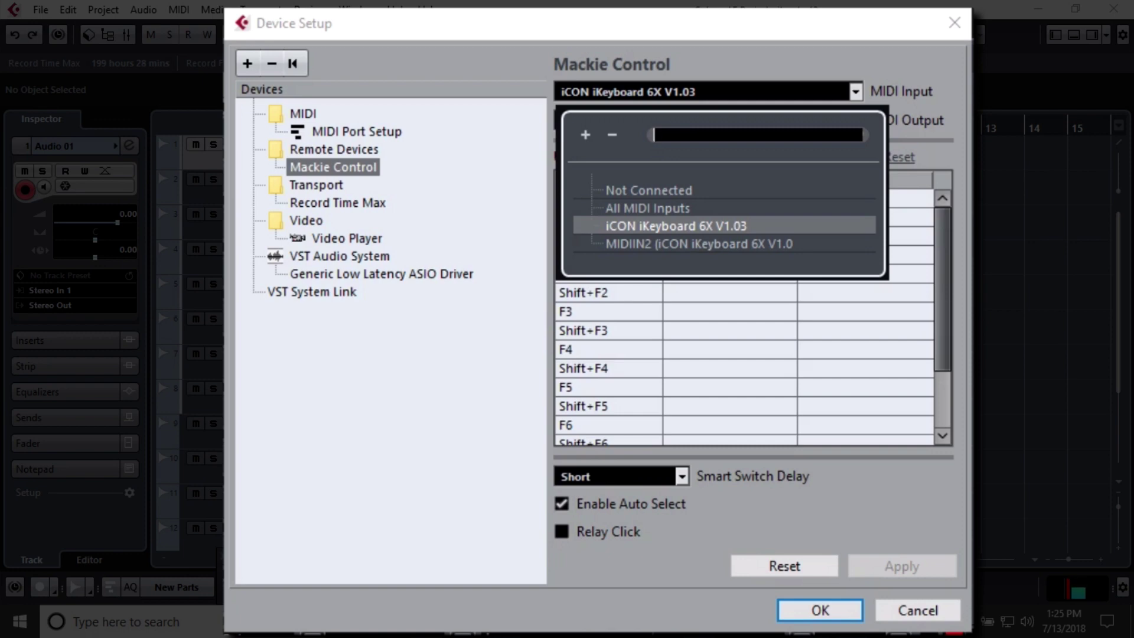
Step: Set the Mackie Control's MIDI Input and MIDI Output to iCON iKeyboard 6X V1.03, then apply and close Device Setup
key(Return)
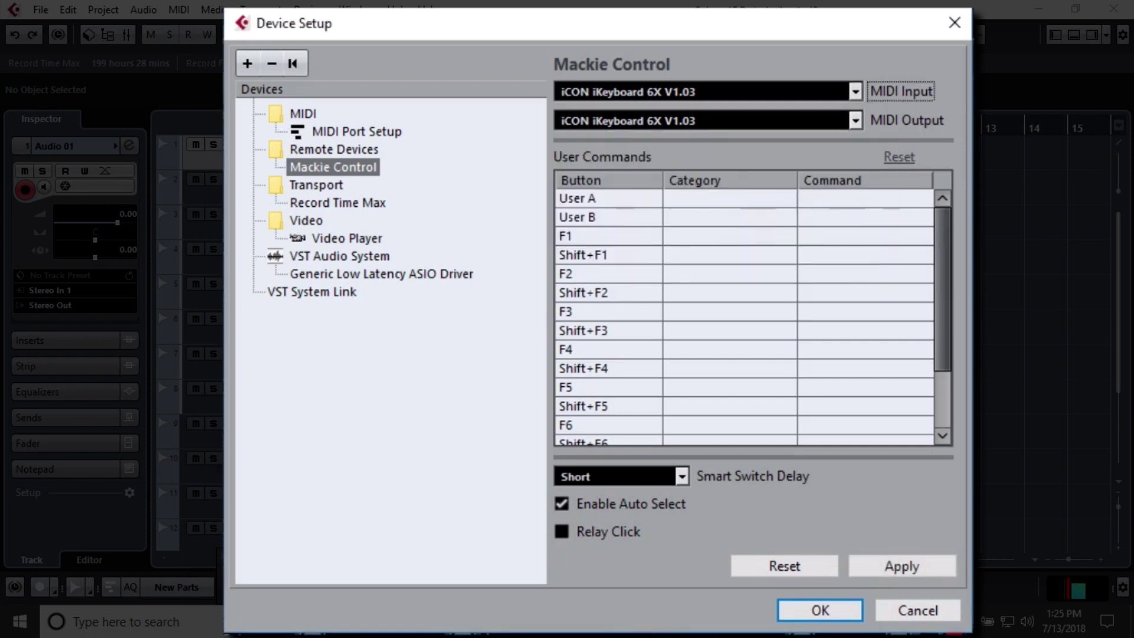
click(854, 120)
click(675, 254)
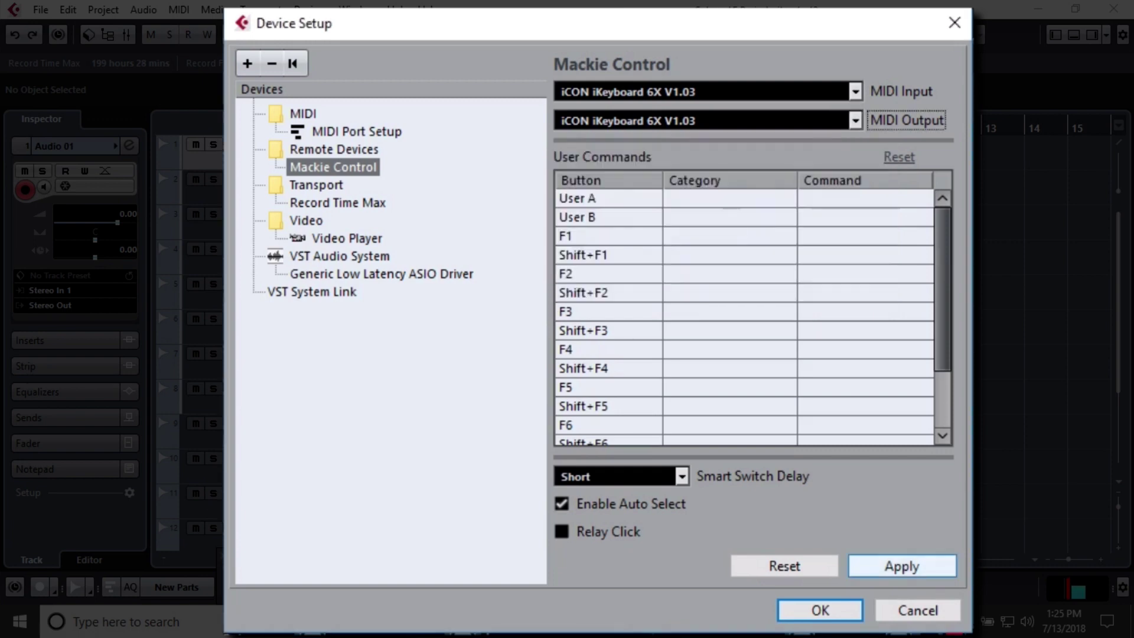
click(902, 565)
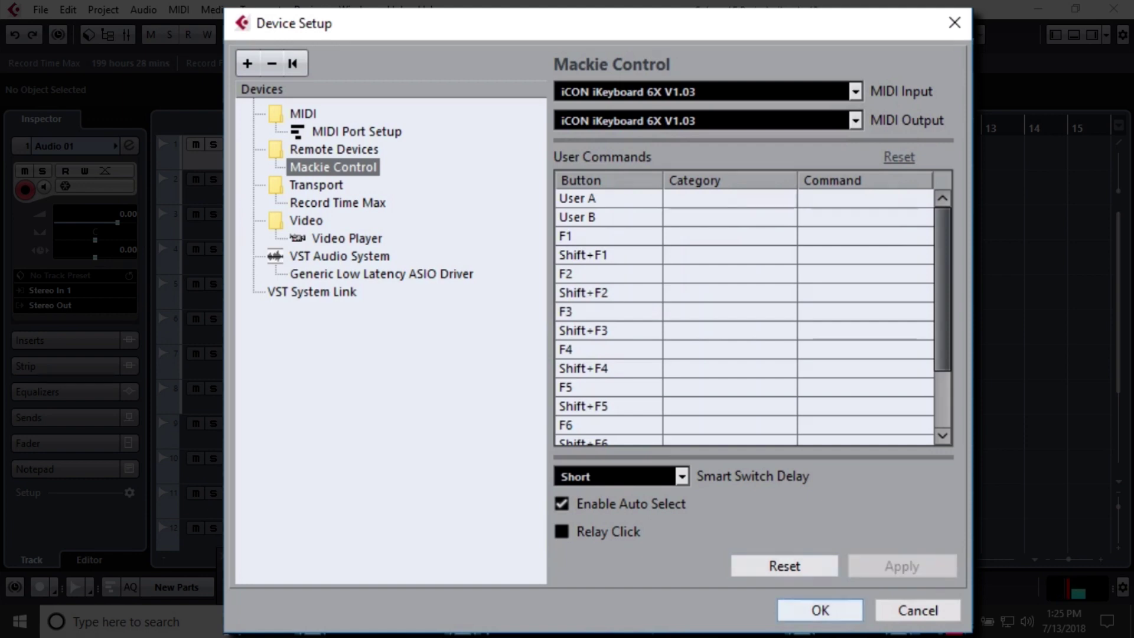
click(820, 609)
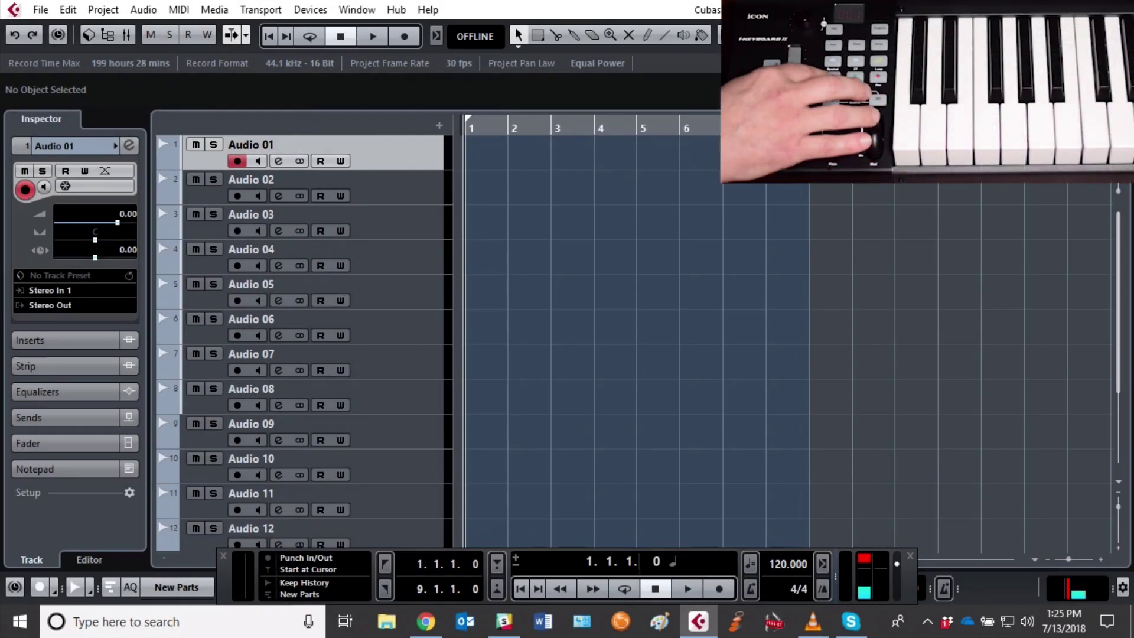
Step: Test the transport by starting and stopping playback, then return the cursor to the project start
key(space)
key(space)
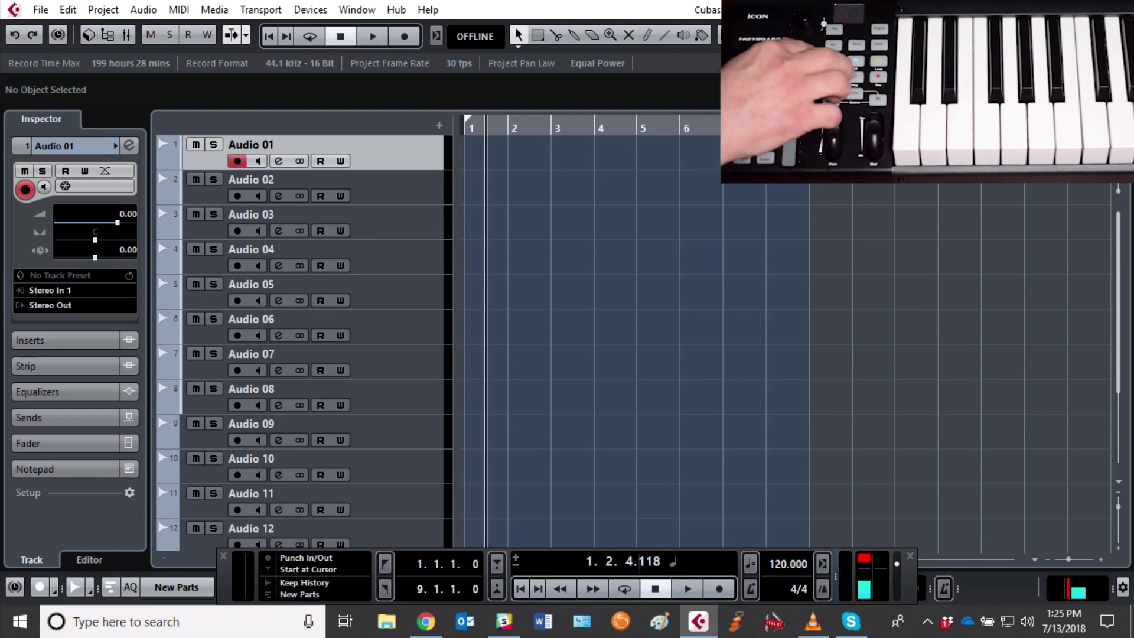
key(KP_Decimal)
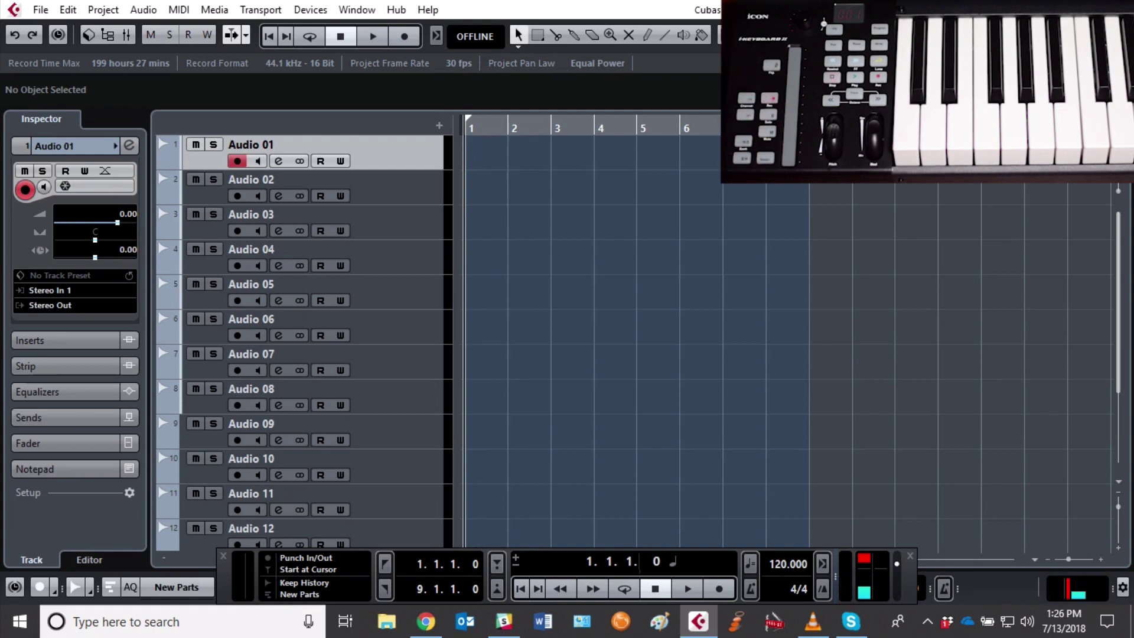
Step: Add one instrument track to the project with No VST Instrument assigned
click(102, 10)
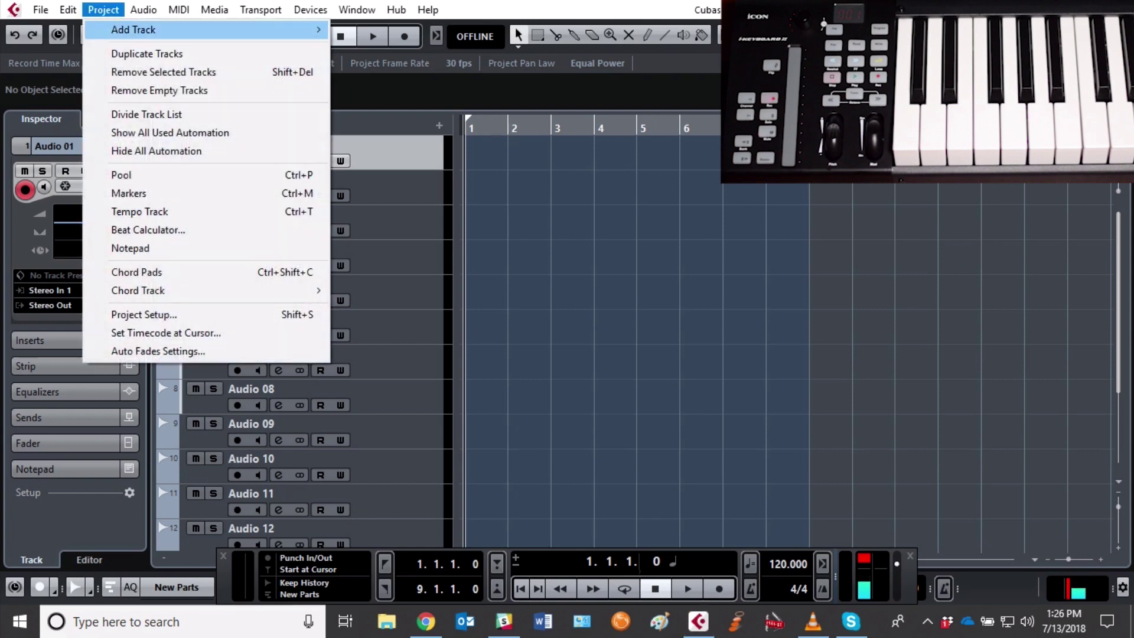
mouse_move(134, 29)
key(Down)
key(Down)
key(Return)
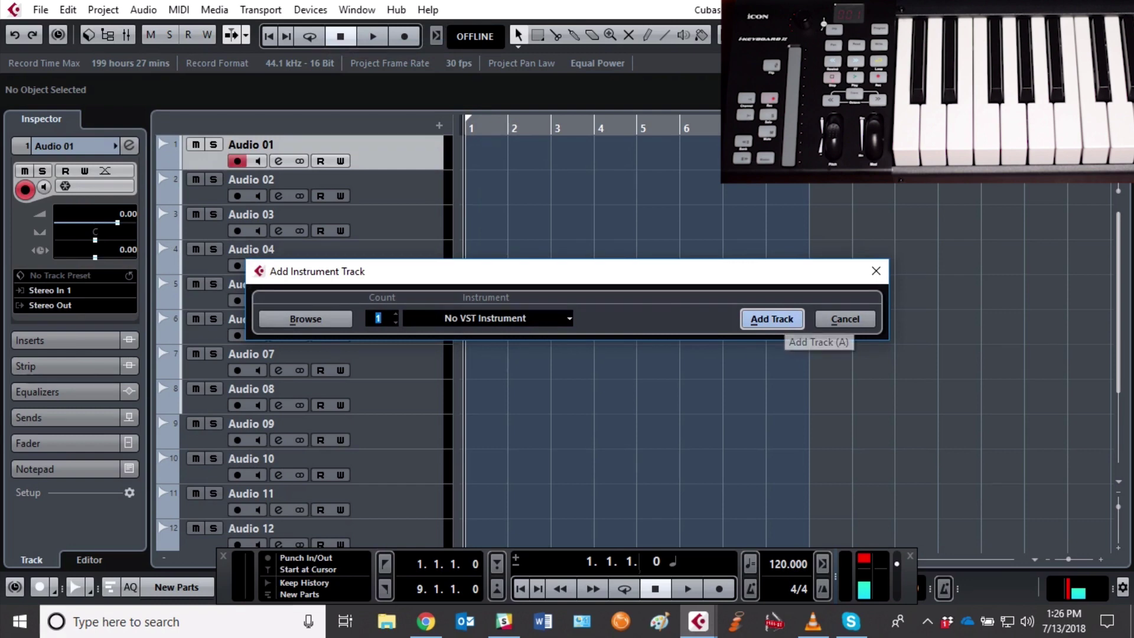
click(772, 319)
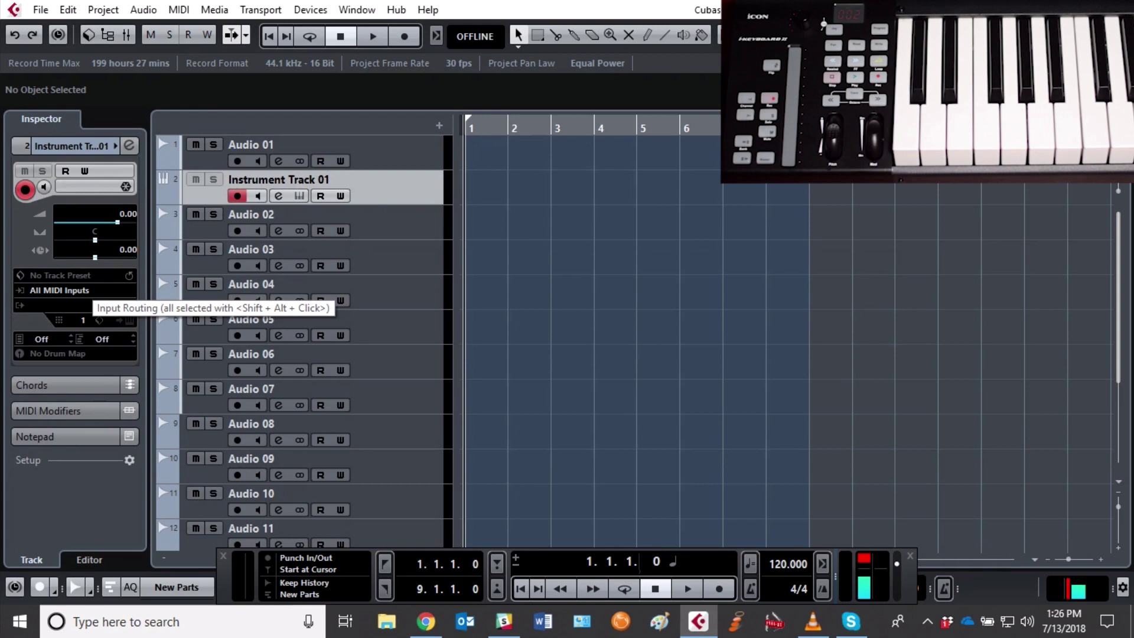
Step: Set the instrument track's input routing to MIDIIN2 (iCON iKeyboard 6X V1.0) and assign HALion Sonic SE as its instrument
click(71, 290)
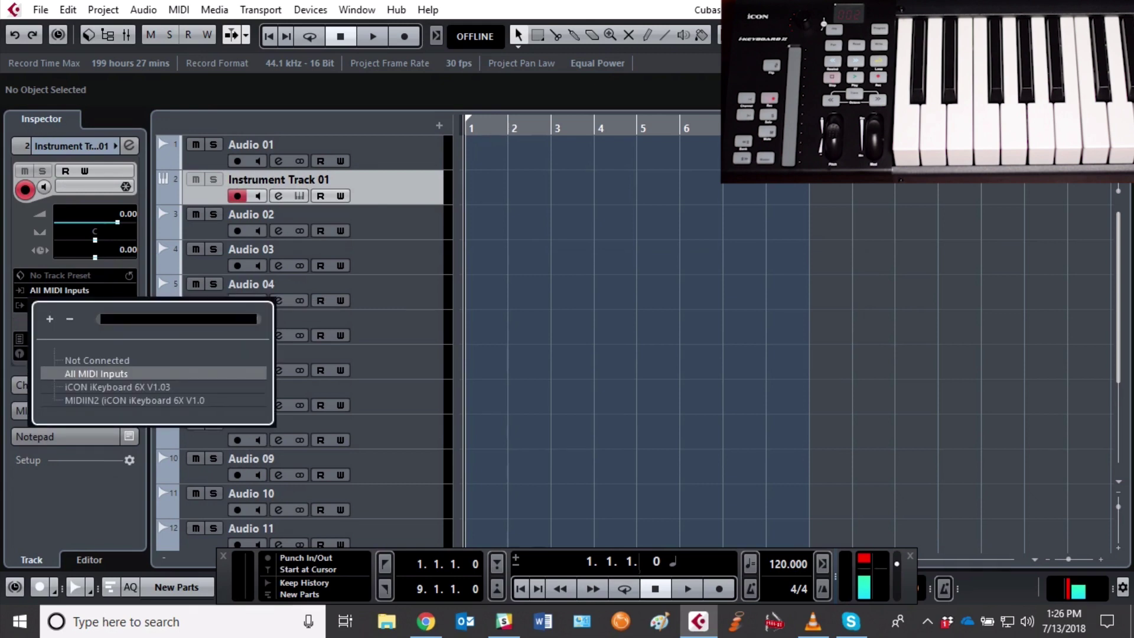
click(134, 400)
key(Return)
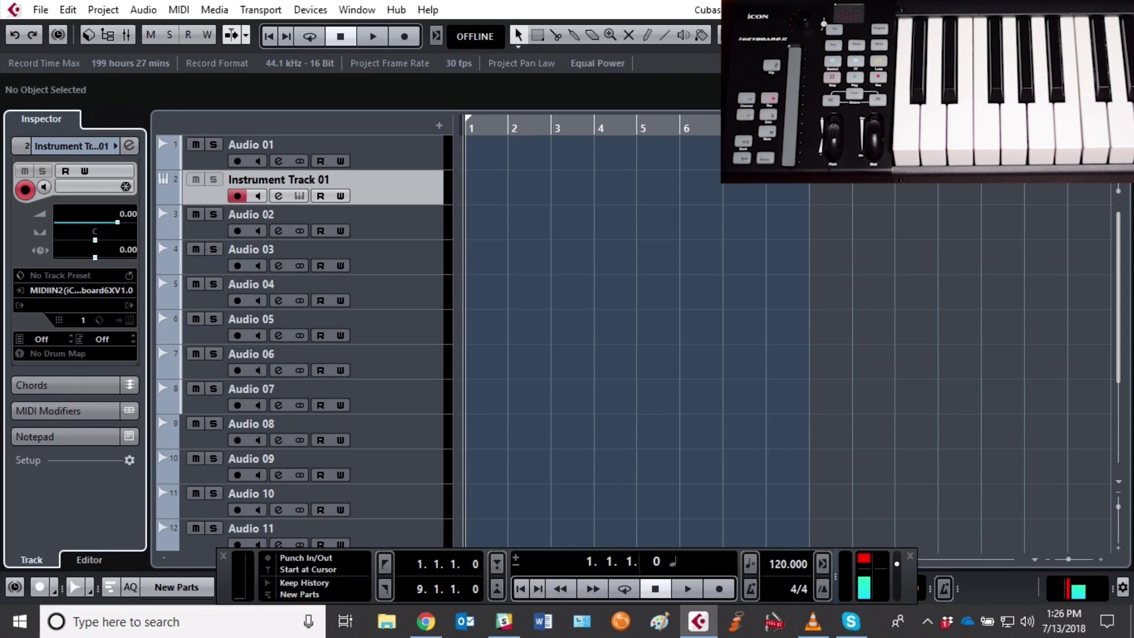
click(89, 319)
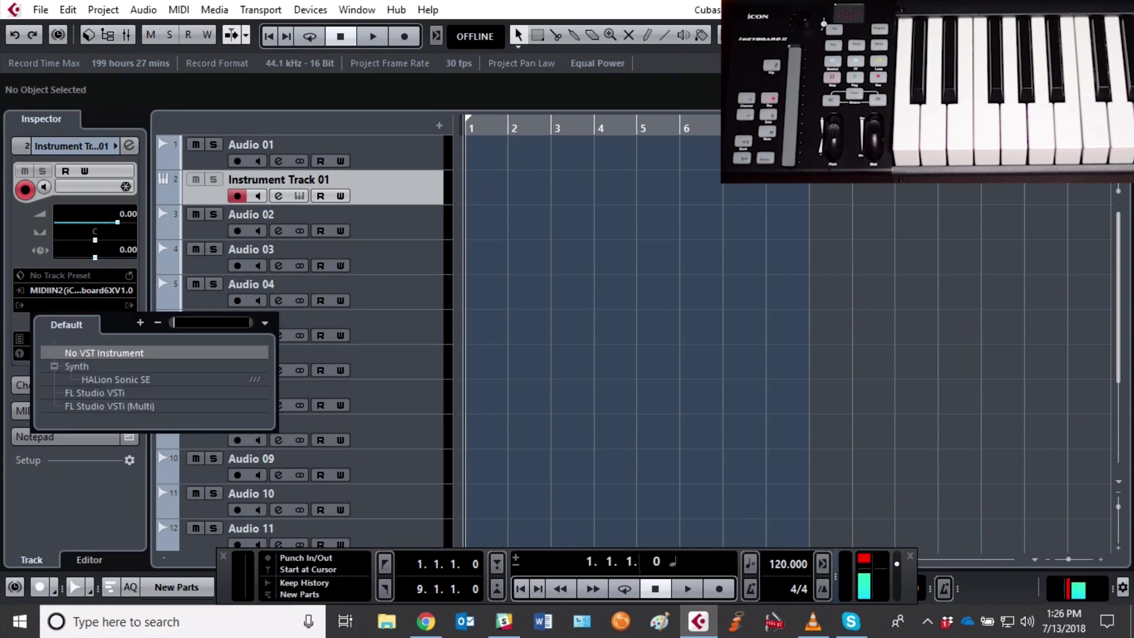
click(115, 379)
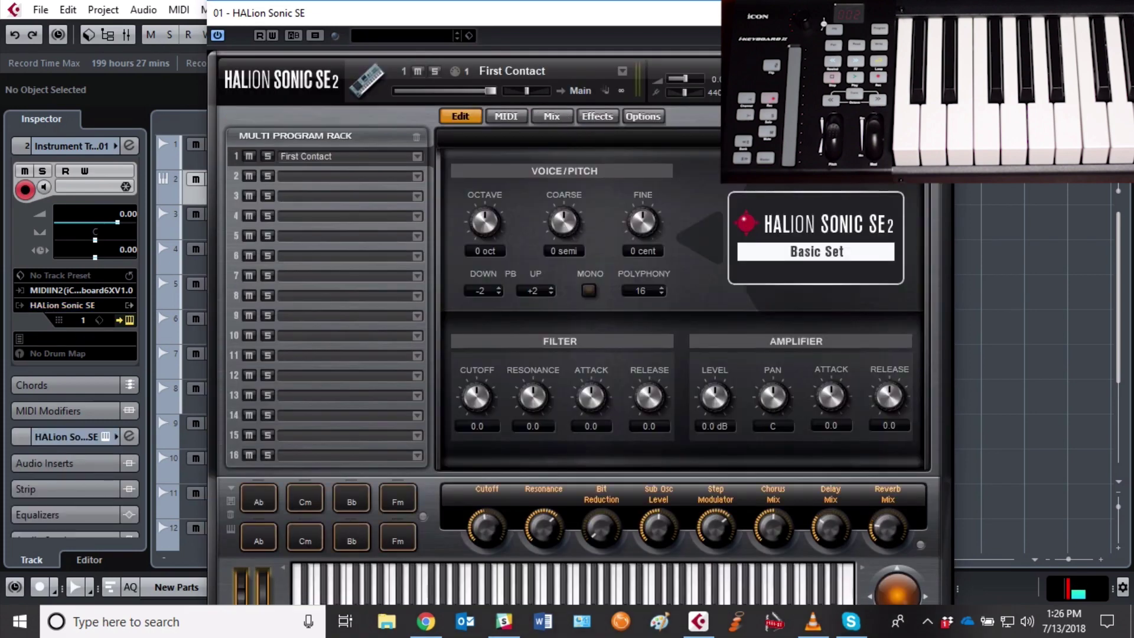
Step: Load [GM 002] Bright Acoustic Piano into the first HALion Sonic SE program slot and close the instrument window
click(417, 155)
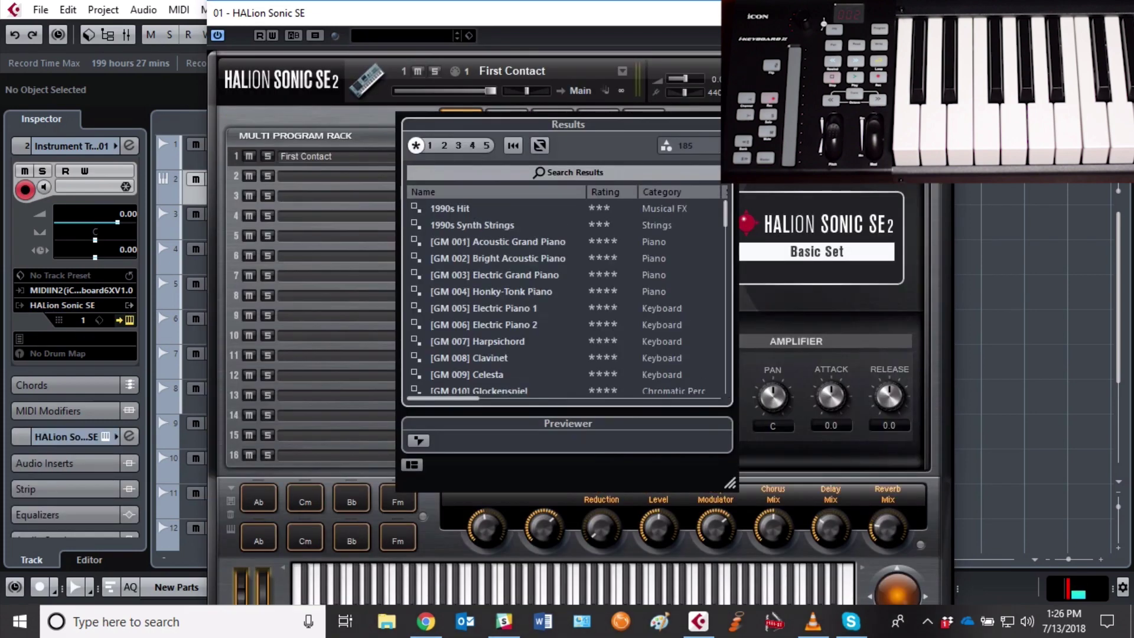
click(497, 258)
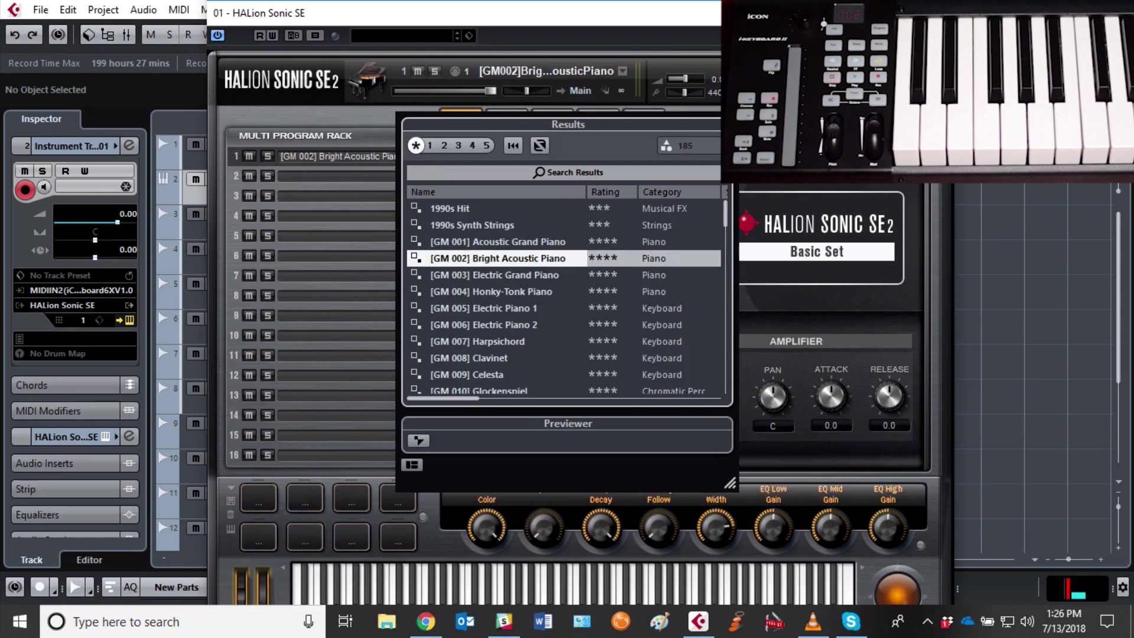
key(Return)
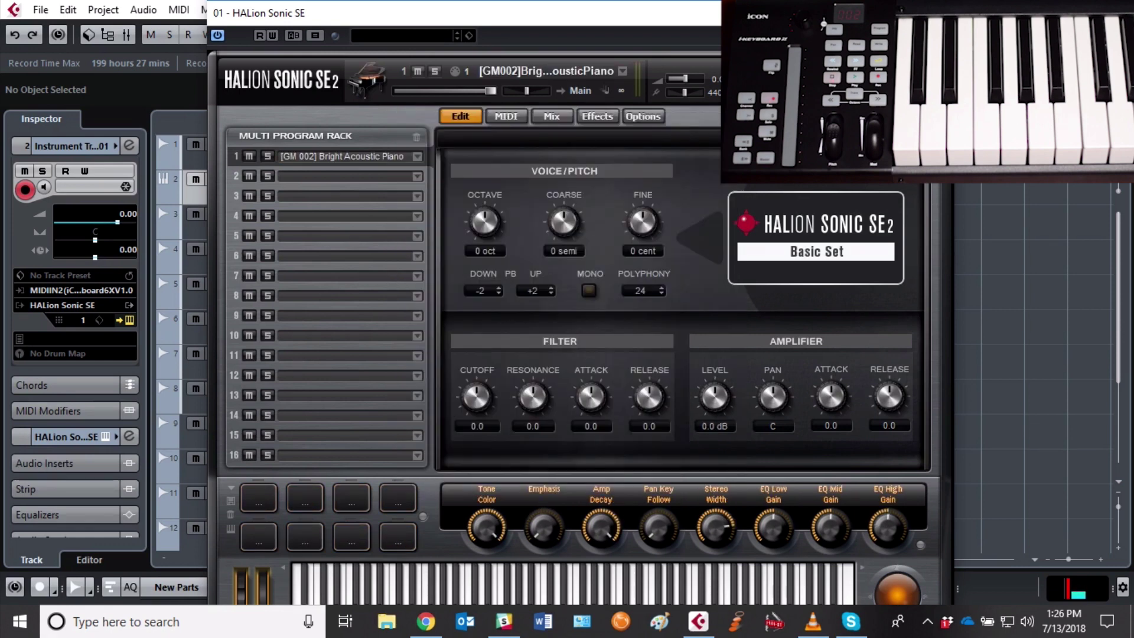
key(alt+F4)
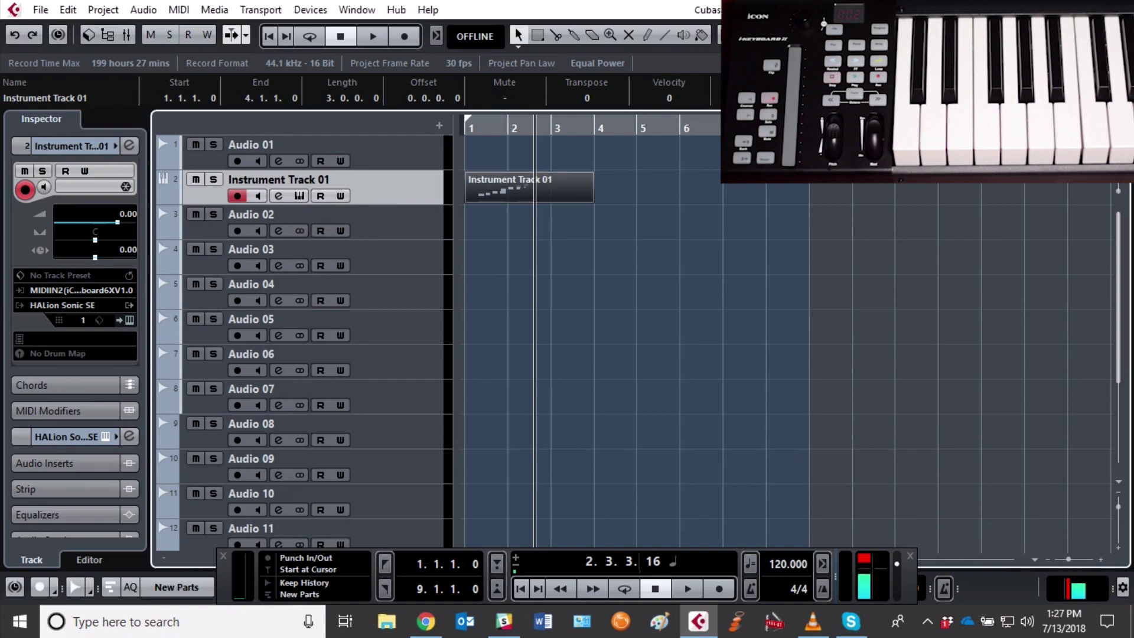
Step: Switch to Chrome and open the iKeyboard 6X product page from the 61 Keys keyboards on the iCON website
click(426, 621)
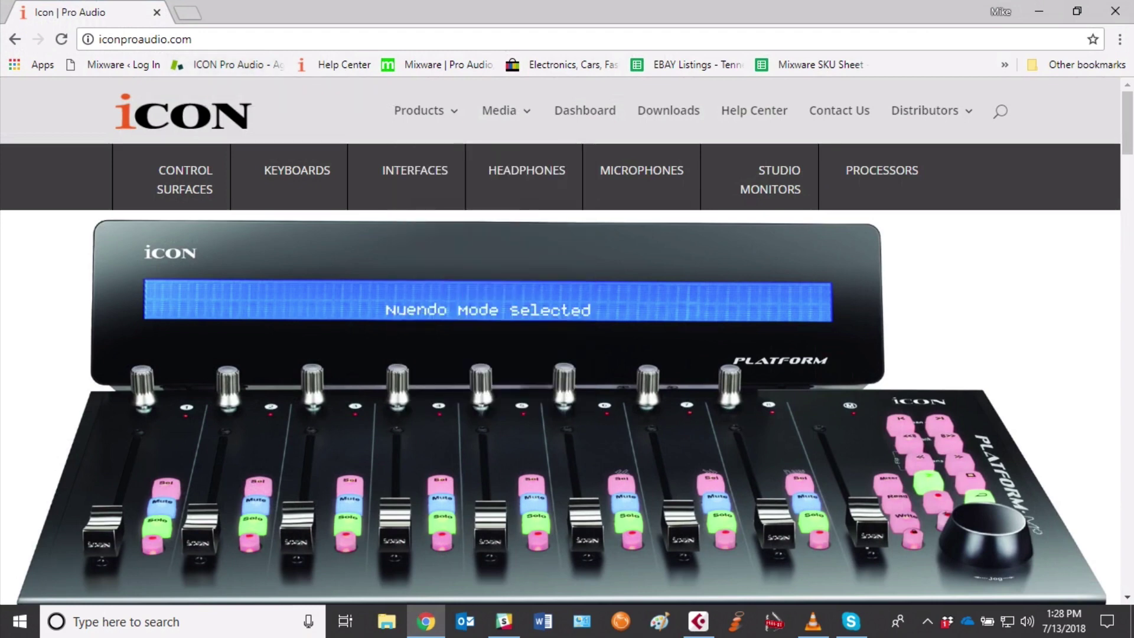
mouse_move(279, 188)
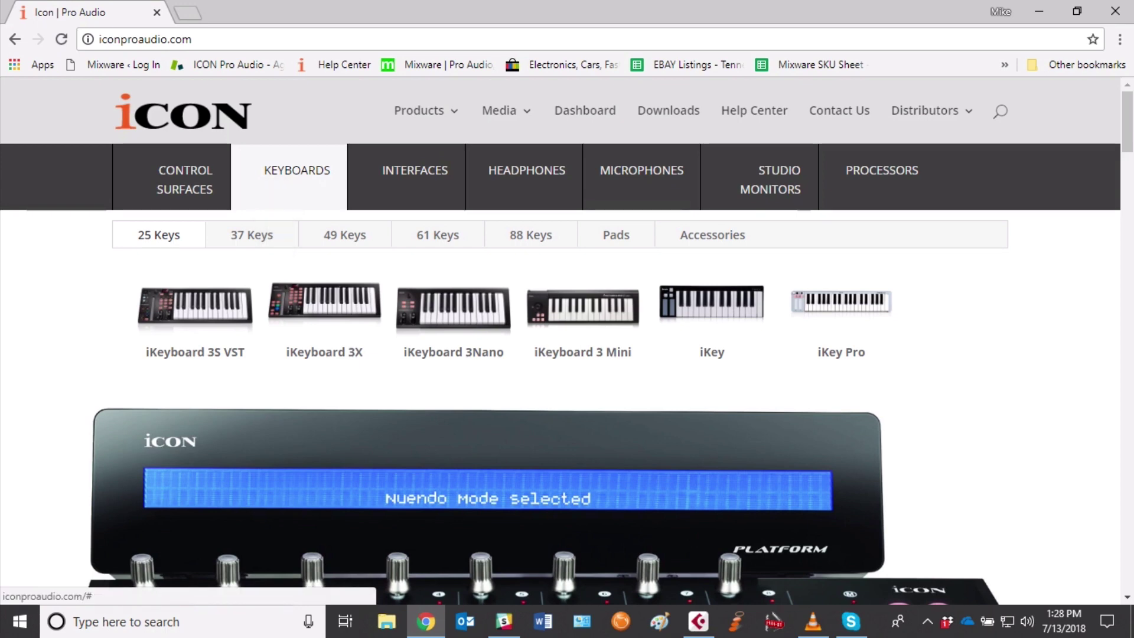
click(437, 235)
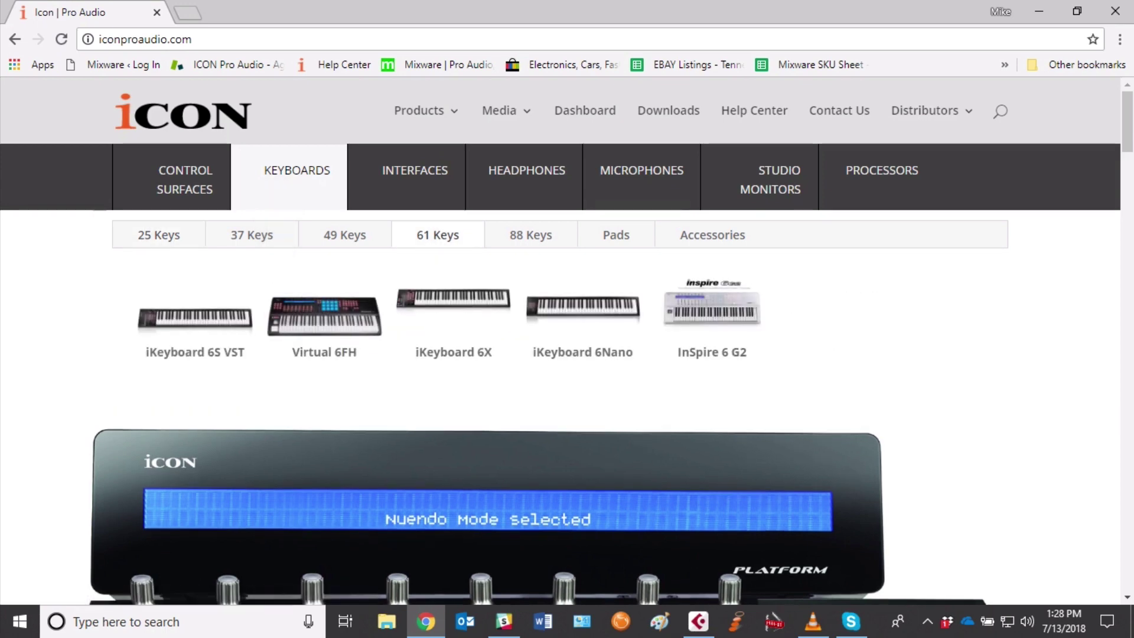
click(447, 364)
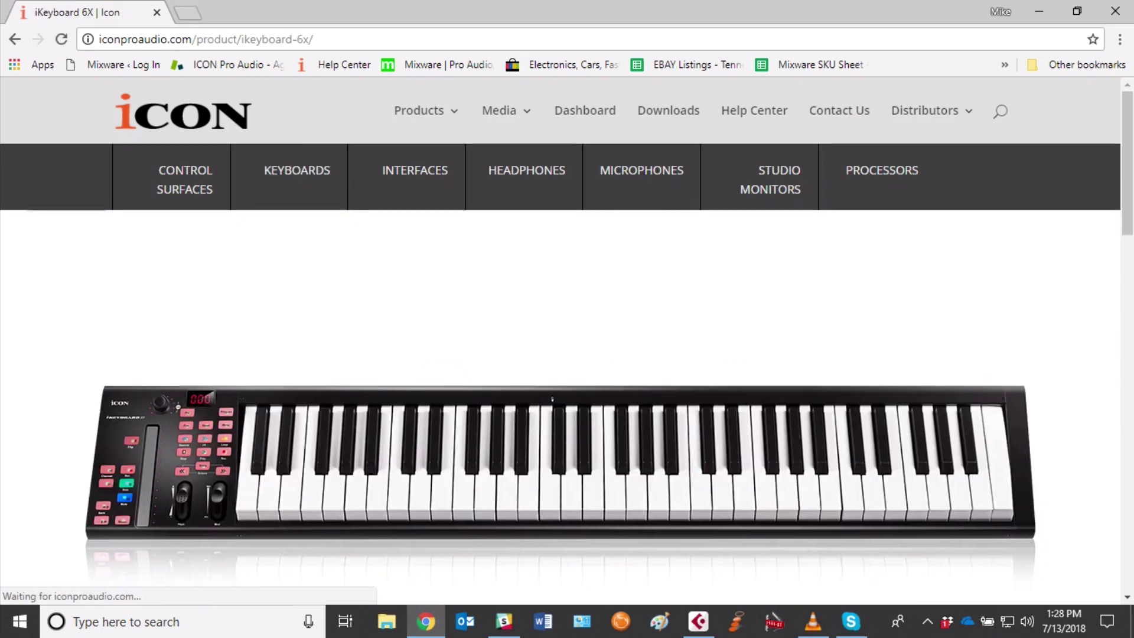
Step: Show the iKeyboard 6X Setup Demos and open the Cubase/Nuendo setup procedure illustration
drag(1126, 163, 1126, 177)
scroll(552, 345, down, 8)
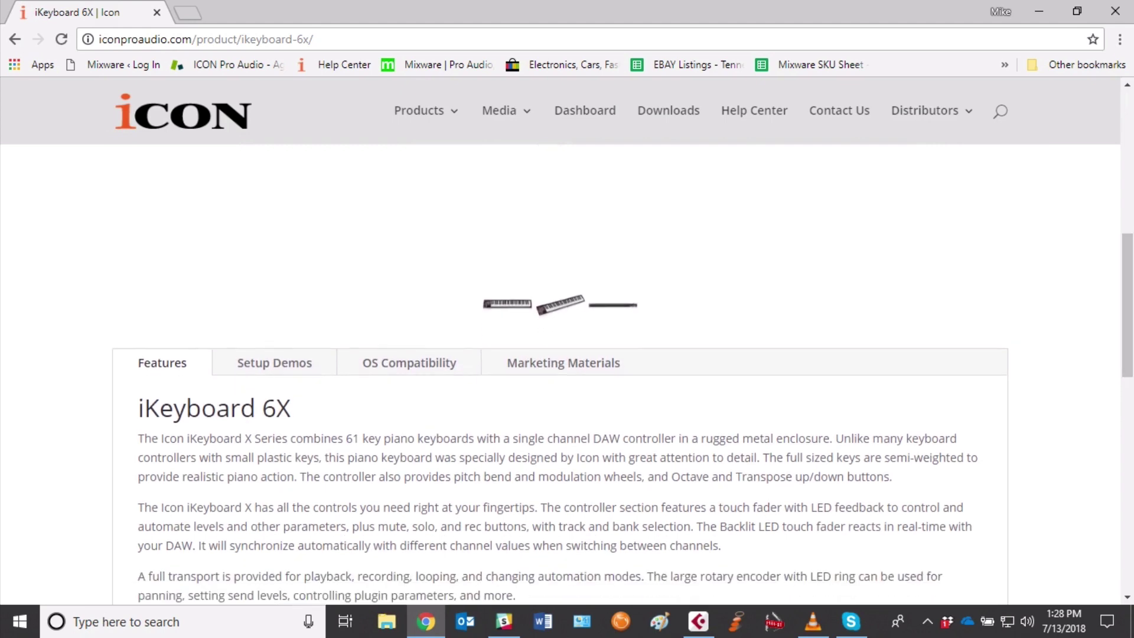
click(275, 362)
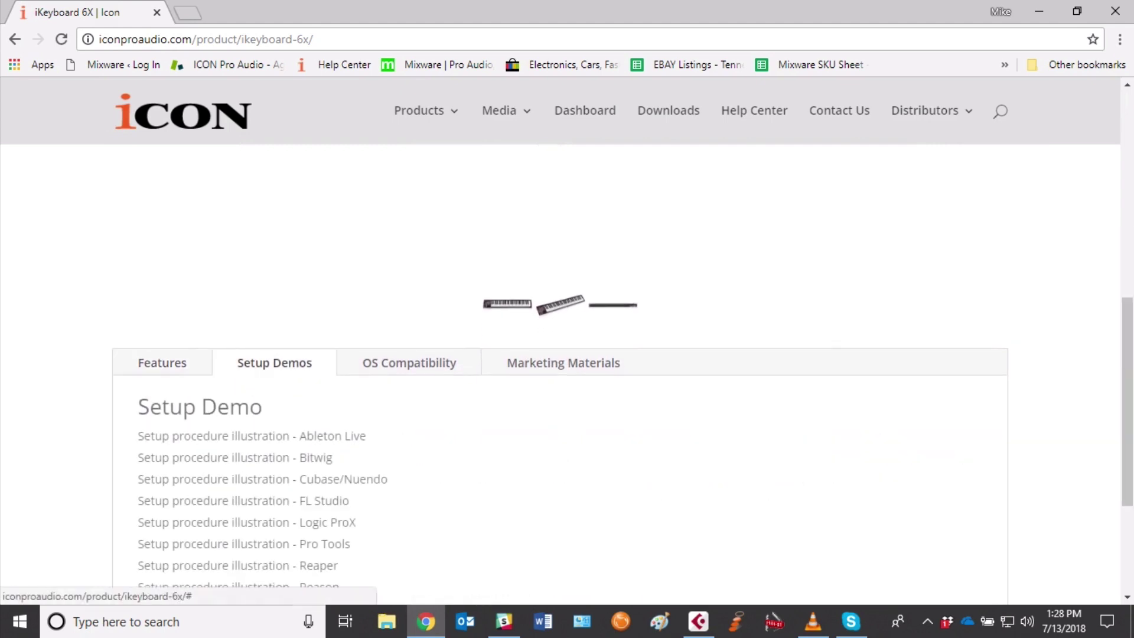
scroll(566, 354, down, 3)
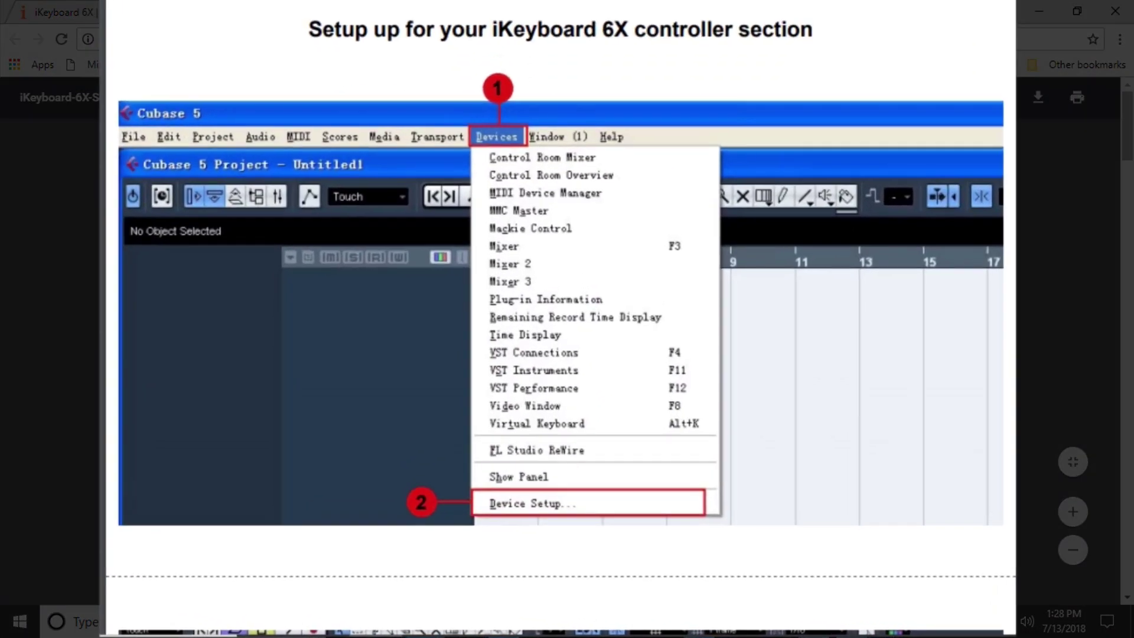
Step: Look through the pages of the Cubase/Nuendo setup illustration PDF and close it
drag(1127, 125, 1127, 448)
scroll(561, 319, down, 15)
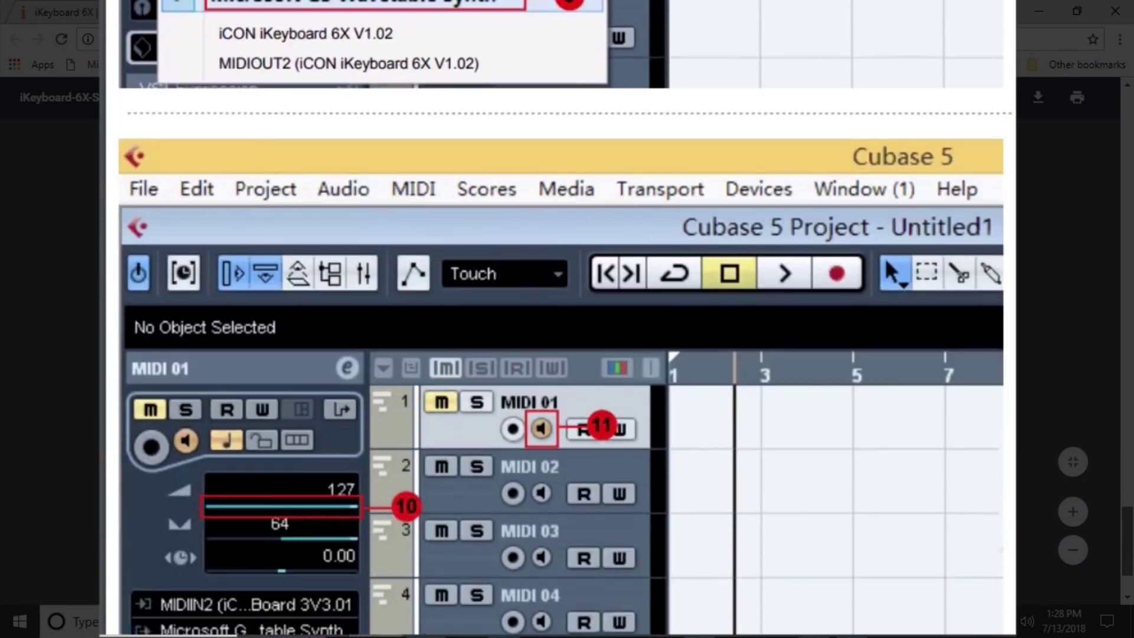
scroll(561, 319, down, 15)
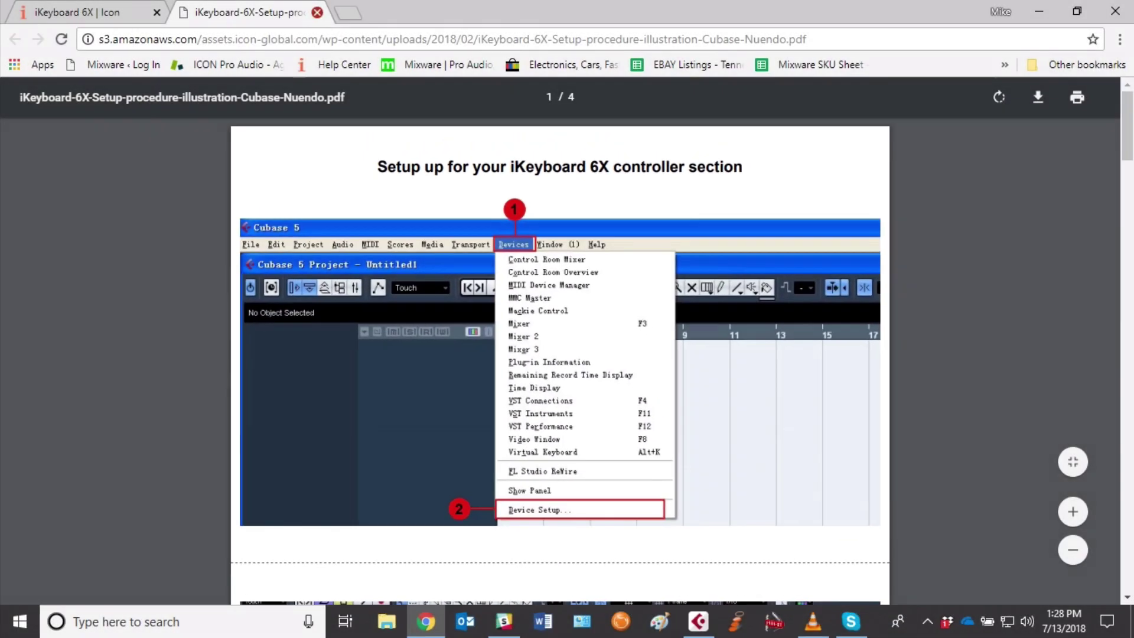
key(ctrl+w)
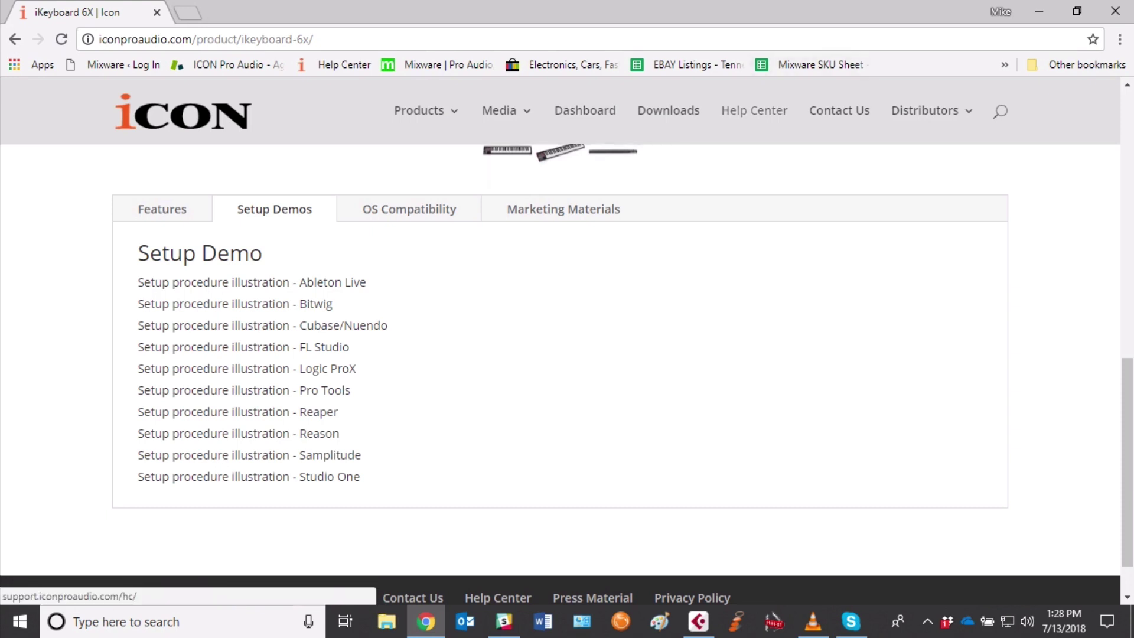
Step: Open the support request form from the iCON Help Center and review its sign-up fields
click(754, 110)
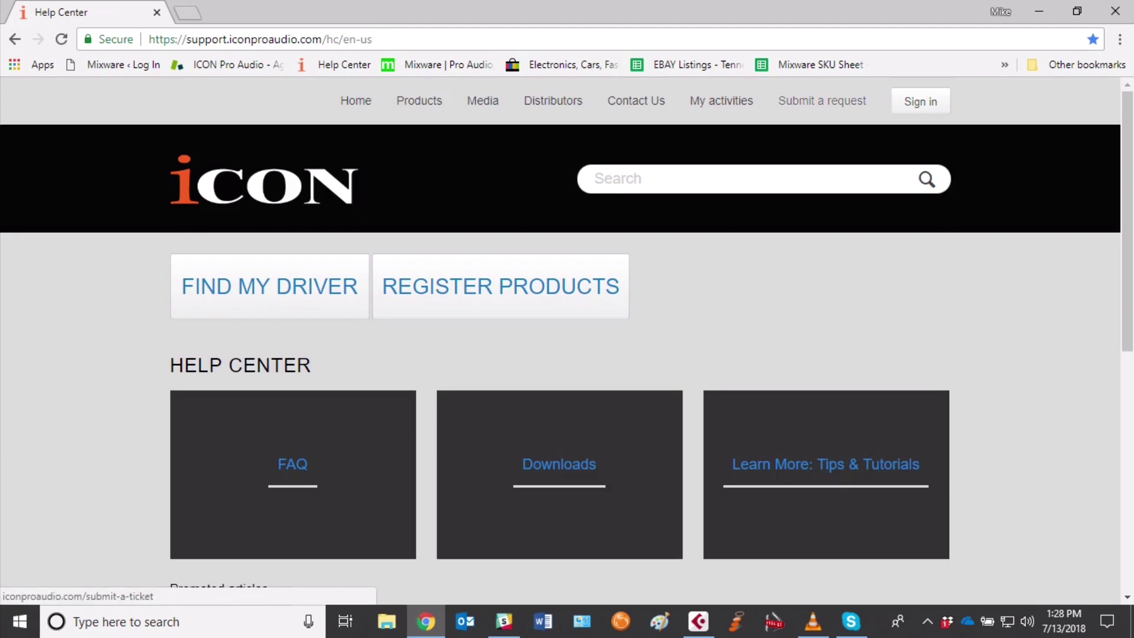
click(821, 100)
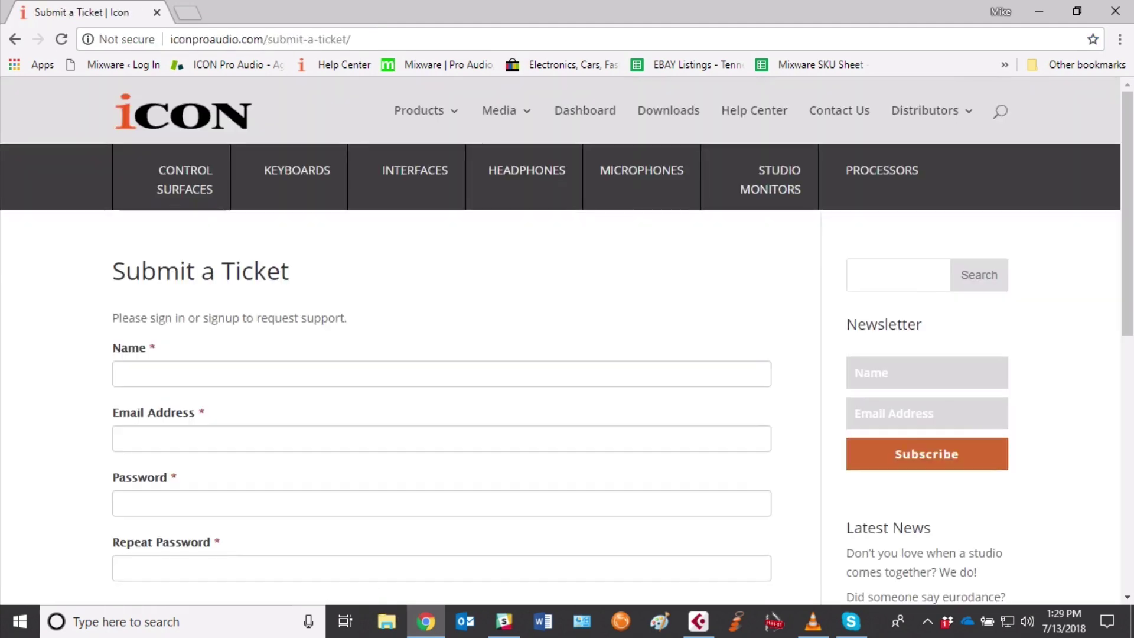
scroll(561, 346, down, 3)
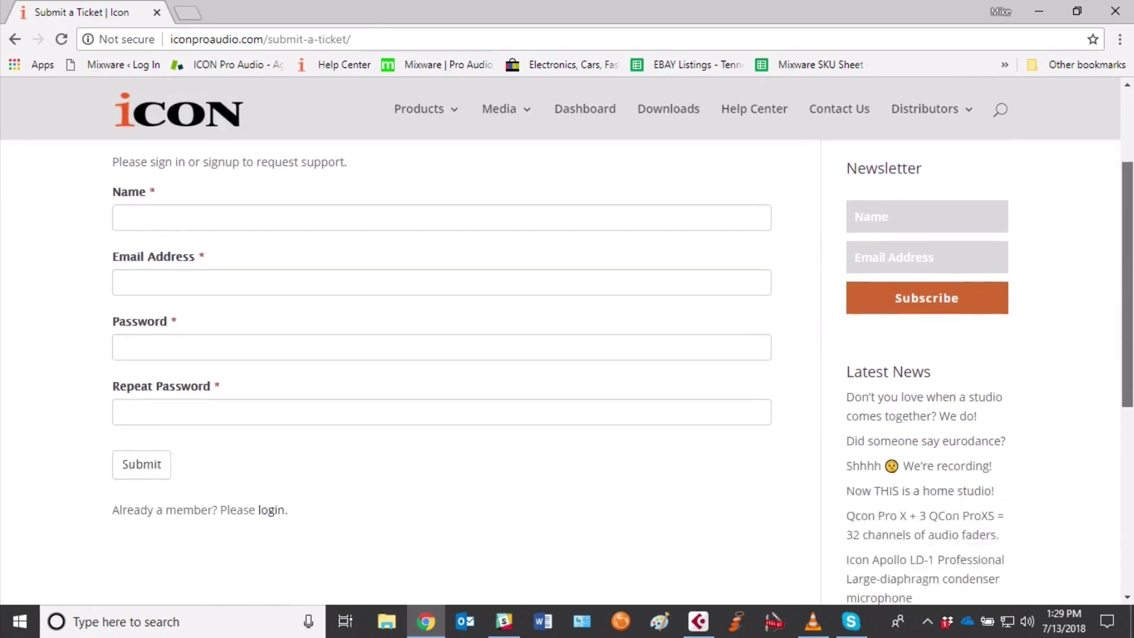
scroll(561, 346, up, 3)
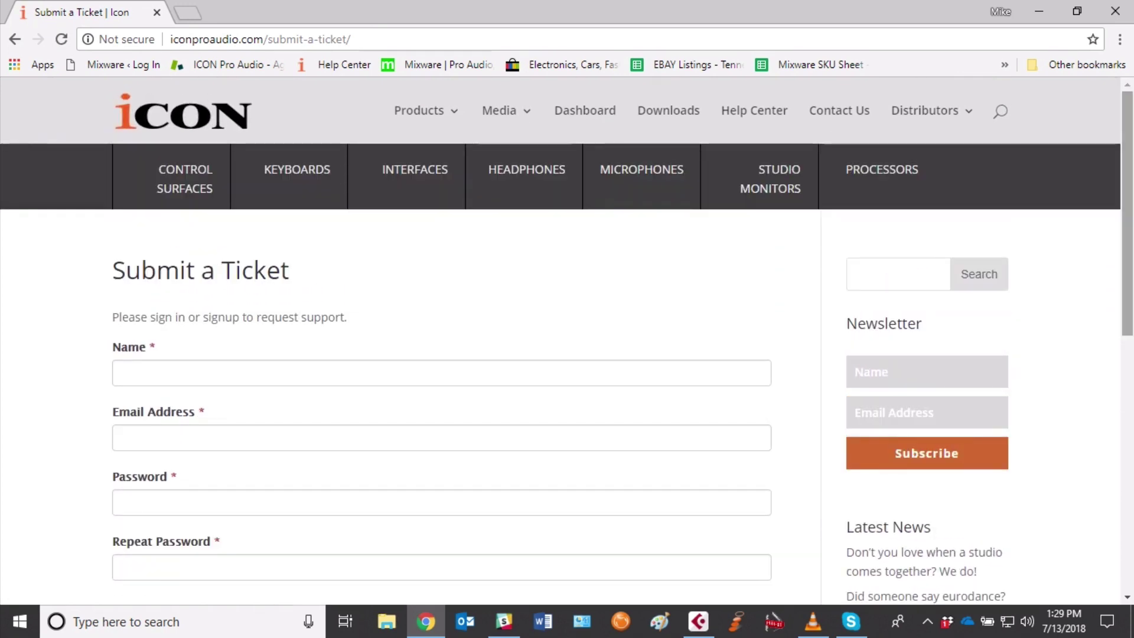